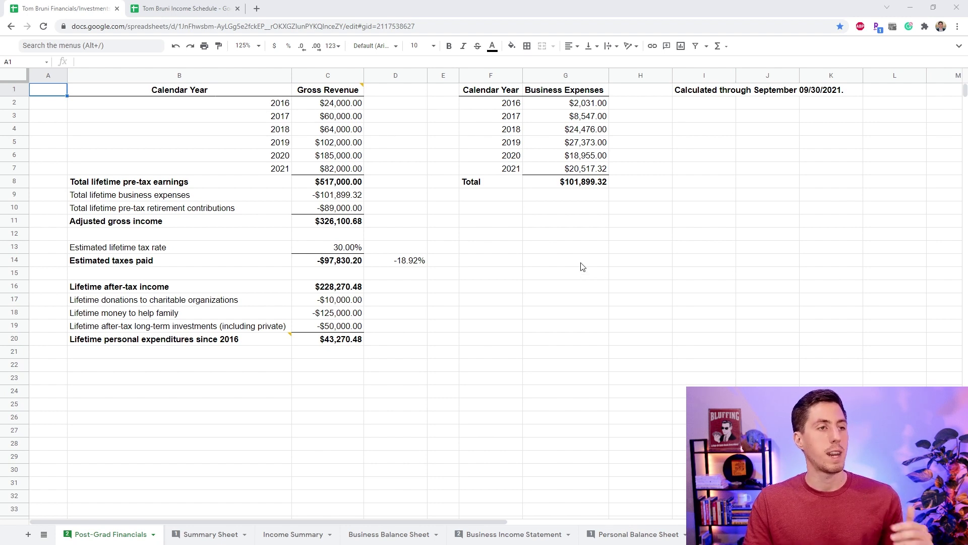
Inspect the pre-tax earnings, business expenses, retirement, adjusted gross income and tax formulas
{"action": "left_click", "coordinate": [357, 187]}
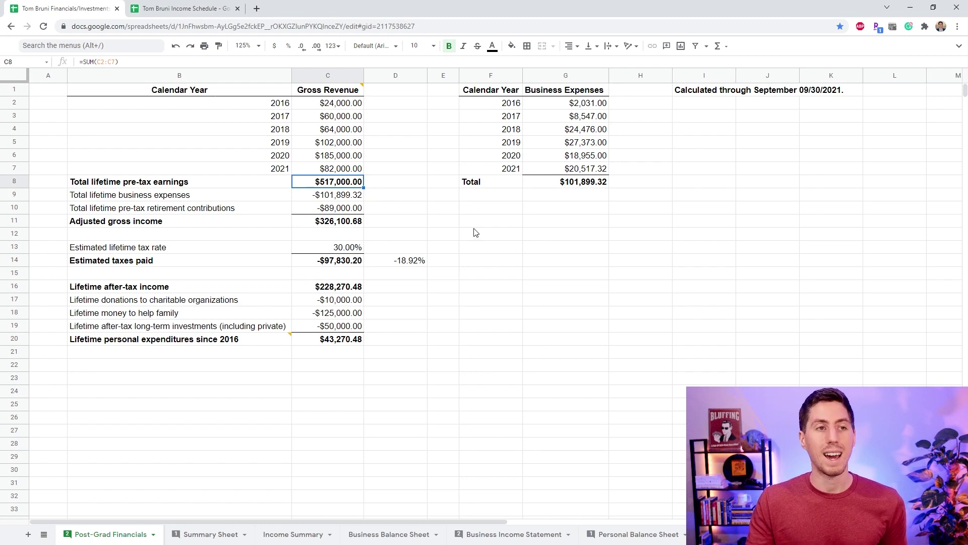
{"action": "left_click", "coordinate": [560, 184]}
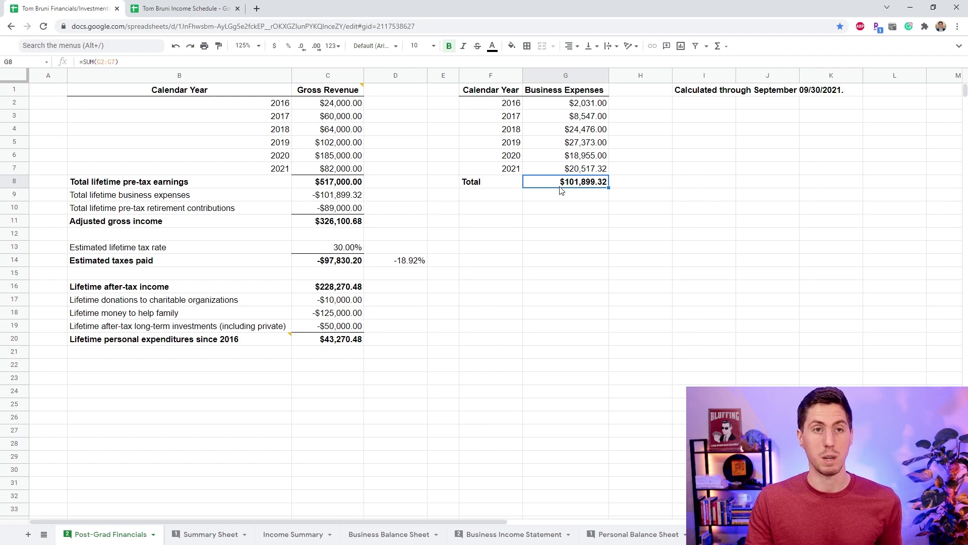
{"action": "key", "text": "Left"}
{"action": "key", "text": "Left"}
{"action": "key", "text": "Left"}
{"action": "key", "text": "Down"}
{"action": "key", "text": "Down"}
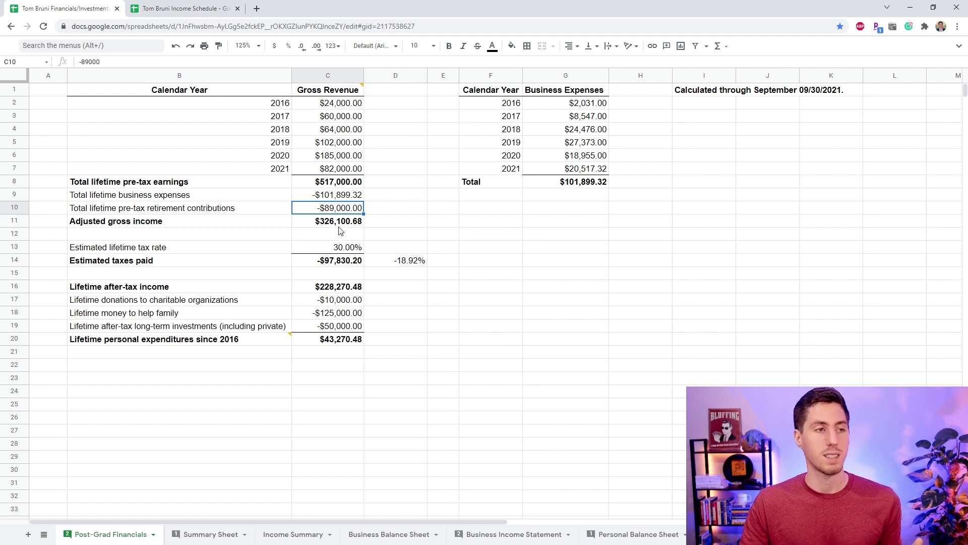
{"action": "left_click", "coordinate": [339, 225]}
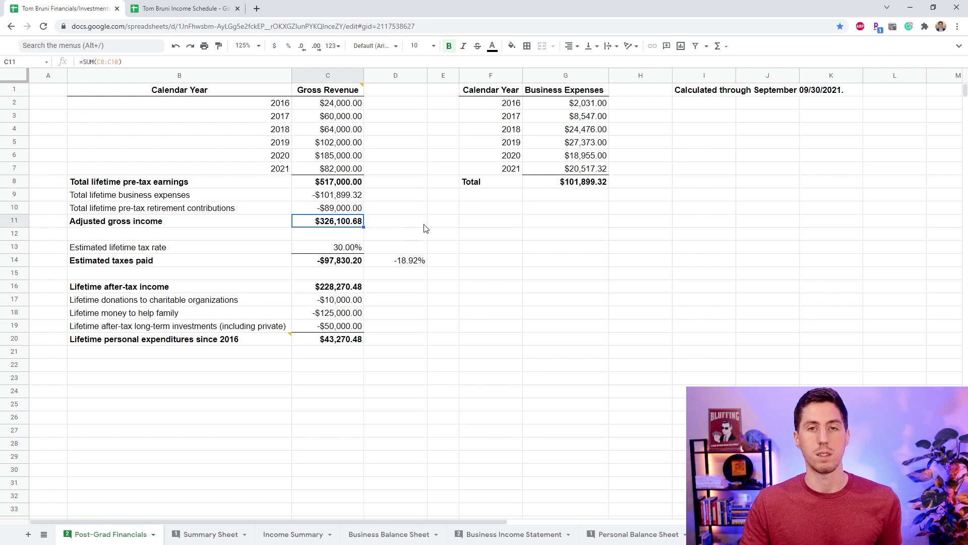
{"action": "key", "text": "Down"}
{"action": "key", "text": "Down"}
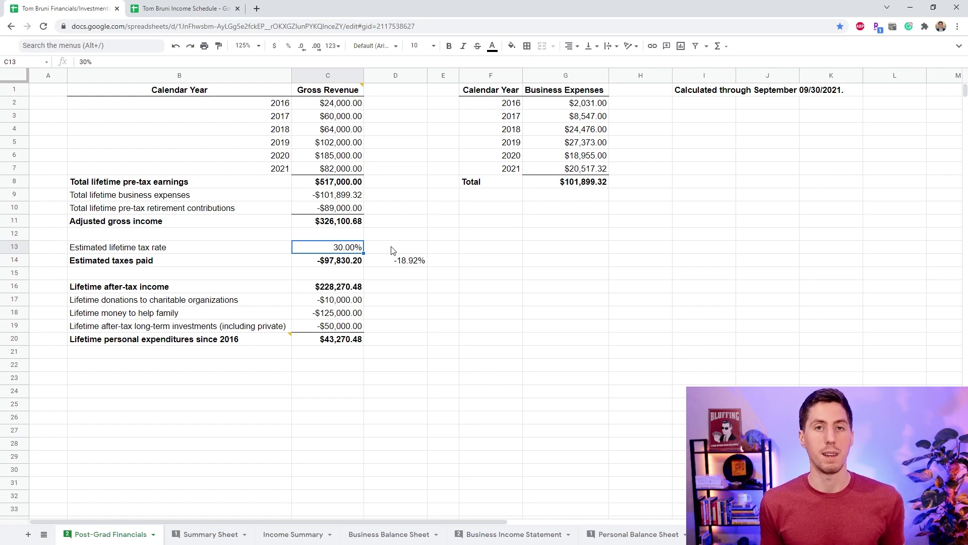
{"action": "key", "text": "Down"}
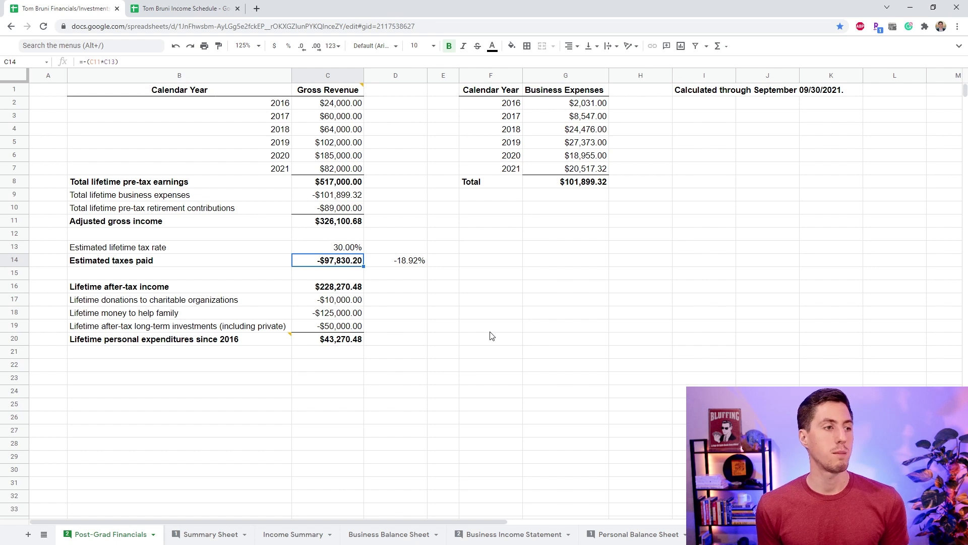
Check after-tax income, donations, family help, investments and the $43,270.48 lifetime expenditures formula
{"action": "key", "text": "Down"}
{"action": "key", "text": "Down"}
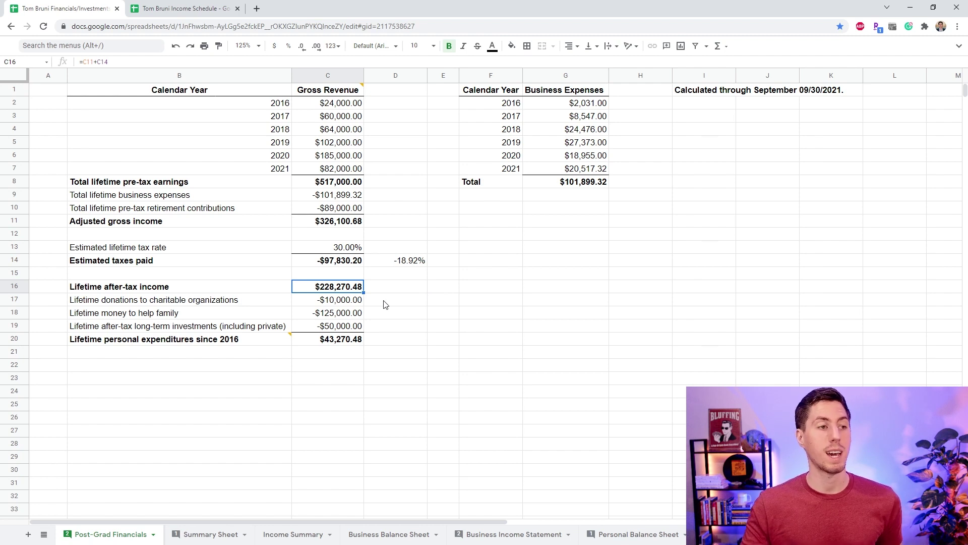
{"action": "left_click", "coordinate": [356, 301]}
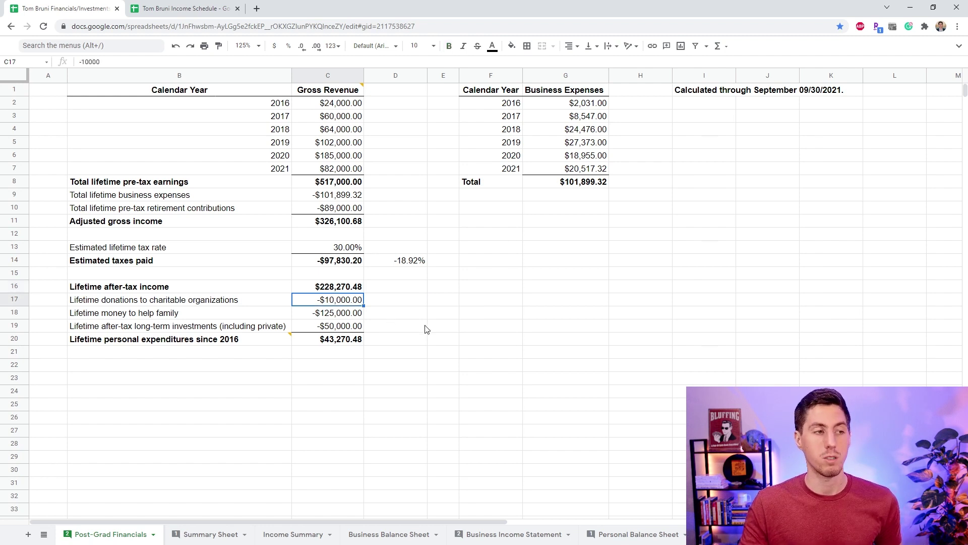
{"action": "left_click", "coordinate": [341, 315]}
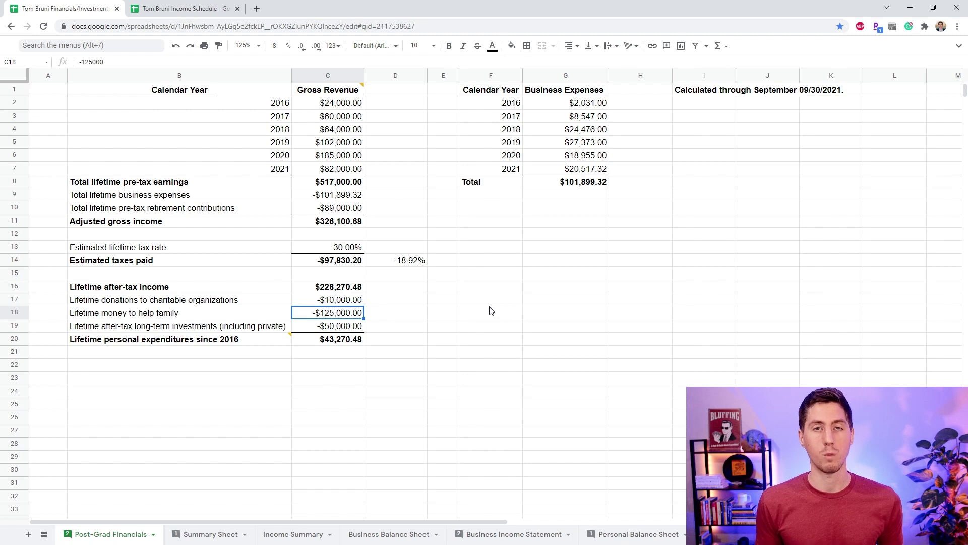
{"action": "key", "text": "Down"}
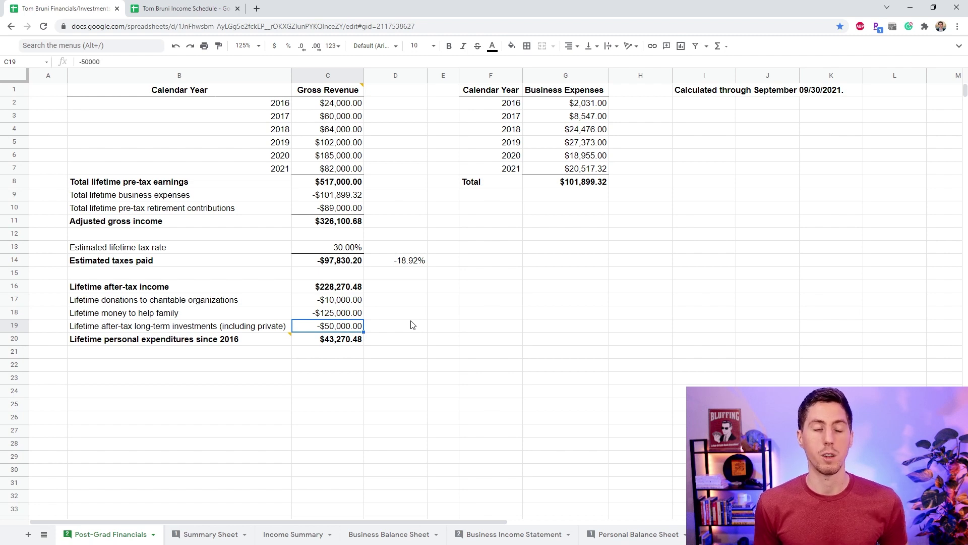
{"action": "key", "text": "Down"}
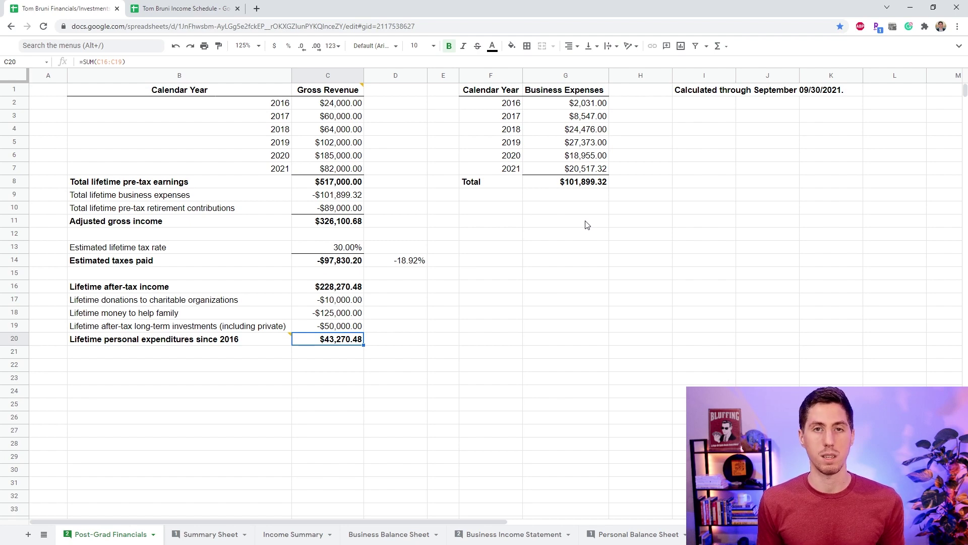
{"action": "key", "text": "ctrl+Page_Down"}
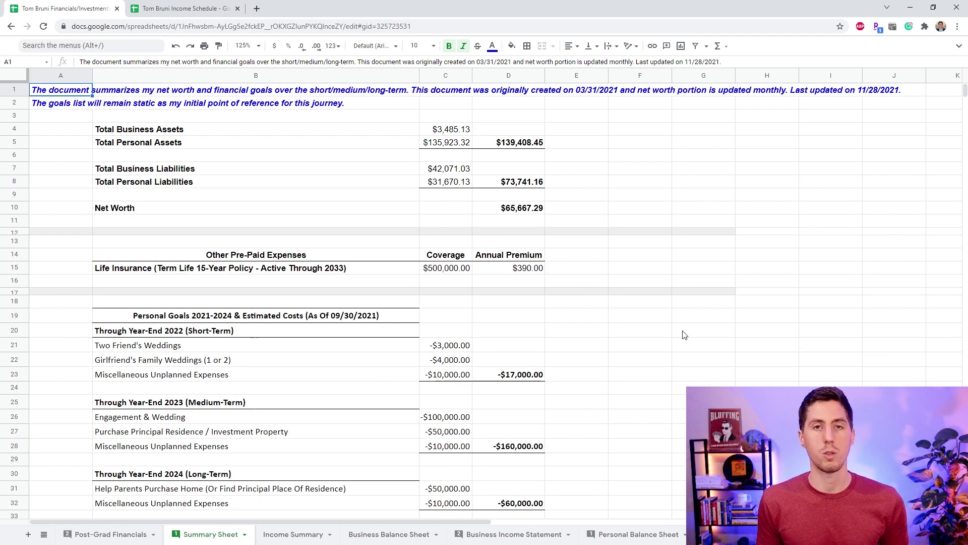
{"action": "scroll", "coordinate": [558, 360], "scroll_direction": "down", "scroll_amount": 5}
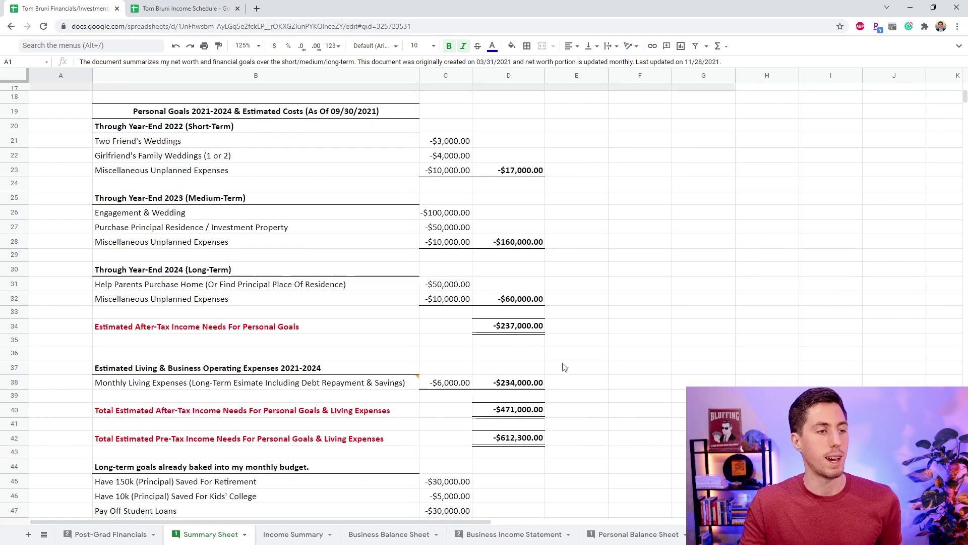
{"action": "scroll", "coordinate": [550, 363], "scroll_direction": "down", "scroll_amount": 3}
{"action": "scroll", "coordinate": [549, 363], "scroll_direction": "down", "scroll_amount": 3}
{"action": "scroll", "coordinate": [543, 369], "scroll_direction": "down", "scroll_amount": 3}
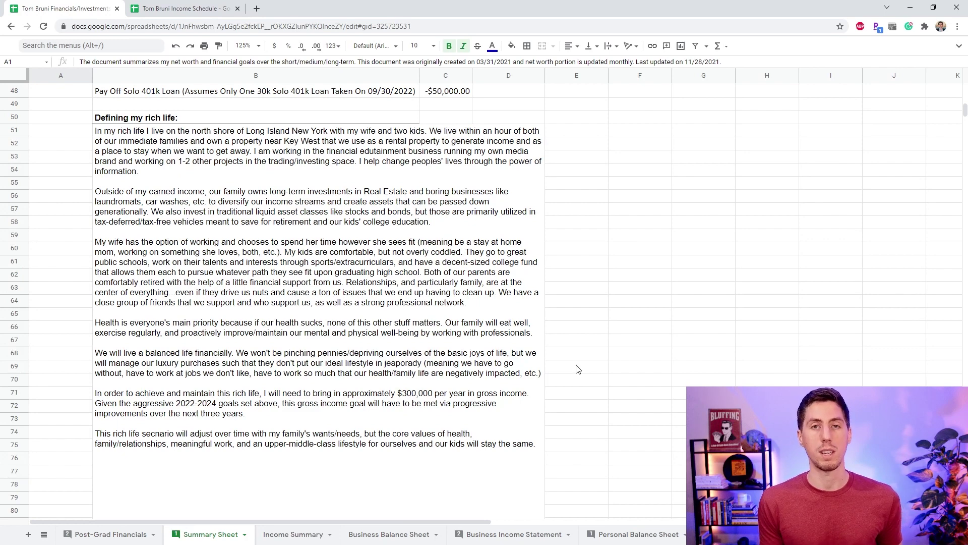
{"action": "scroll", "coordinate": [577, 367], "scroll_direction": "up", "scroll_amount": 10}
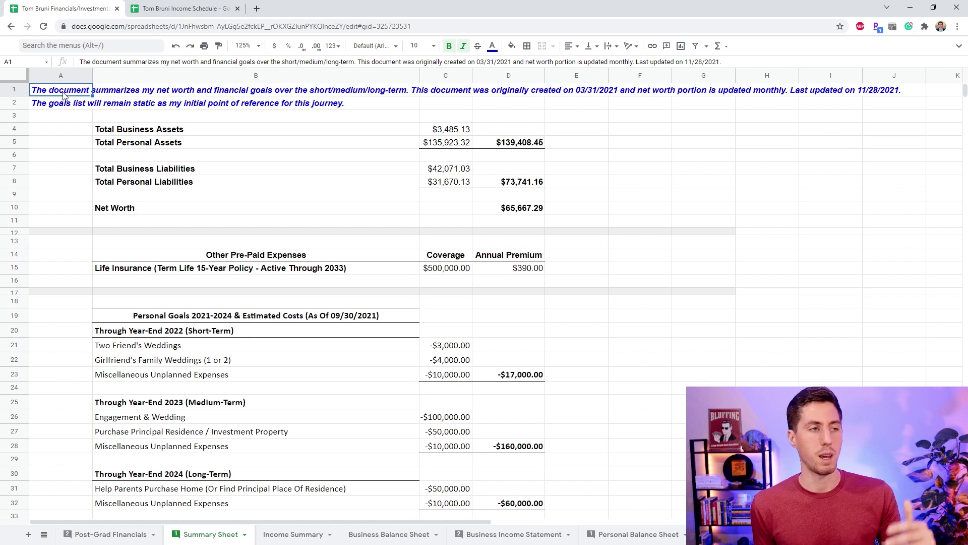
{"action": "left_click", "coordinate": [257, 129]}
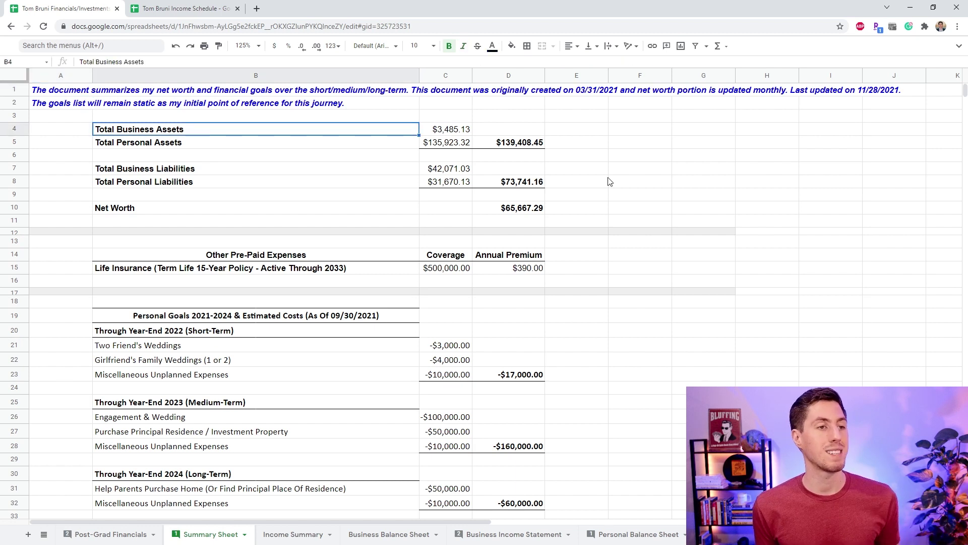
{"action": "left_click", "coordinate": [542, 145]}
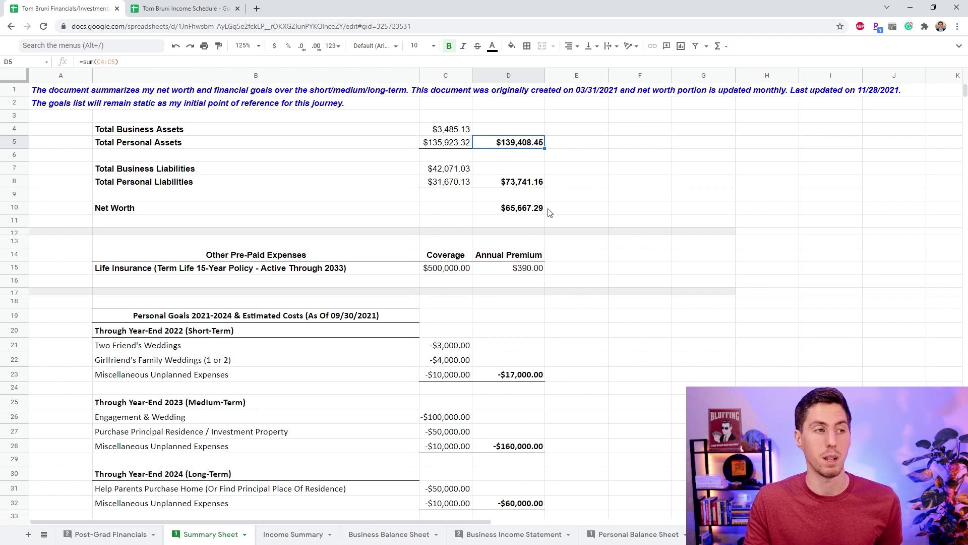
{"action": "left_click", "coordinate": [538, 209]}
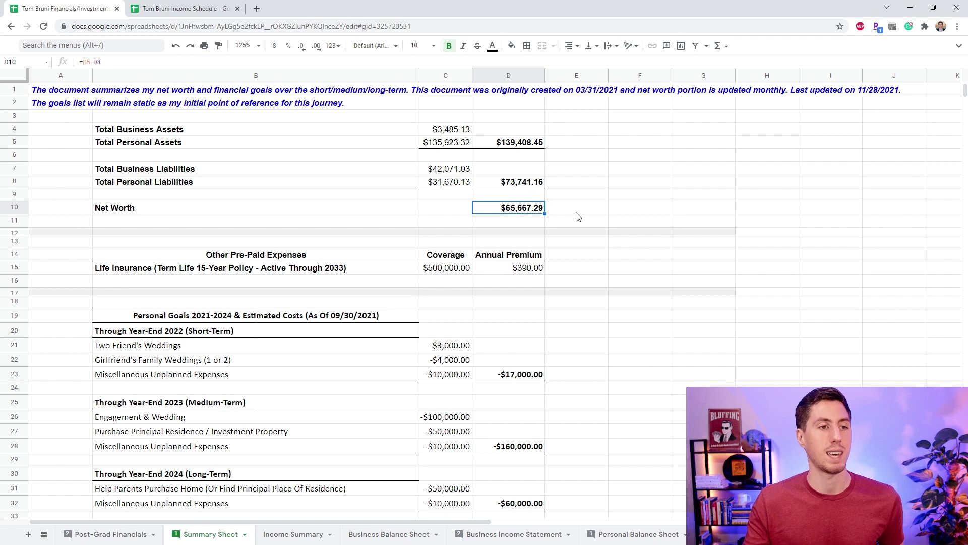
{"action": "left_click", "coordinate": [584, 268]}
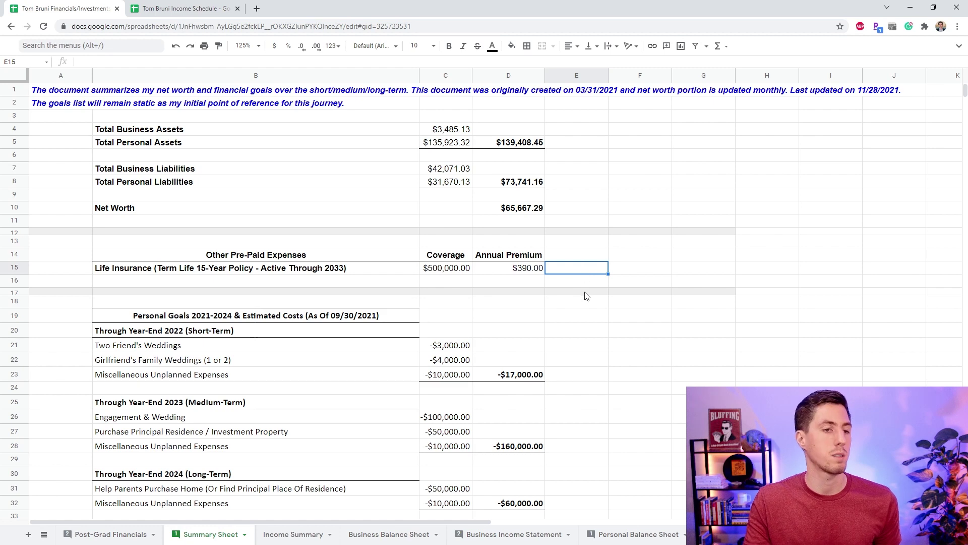
{"action": "scroll", "coordinate": [584, 296], "scroll_direction": "down", "scroll_amount": 1}
Check the short-term and medium-term goal subtotals and the personal goals total formula
{"action": "left_click", "coordinate": [582, 320]}
{"action": "scroll", "coordinate": [676, 274], "scroll_direction": "down", "scroll_amount": 3}
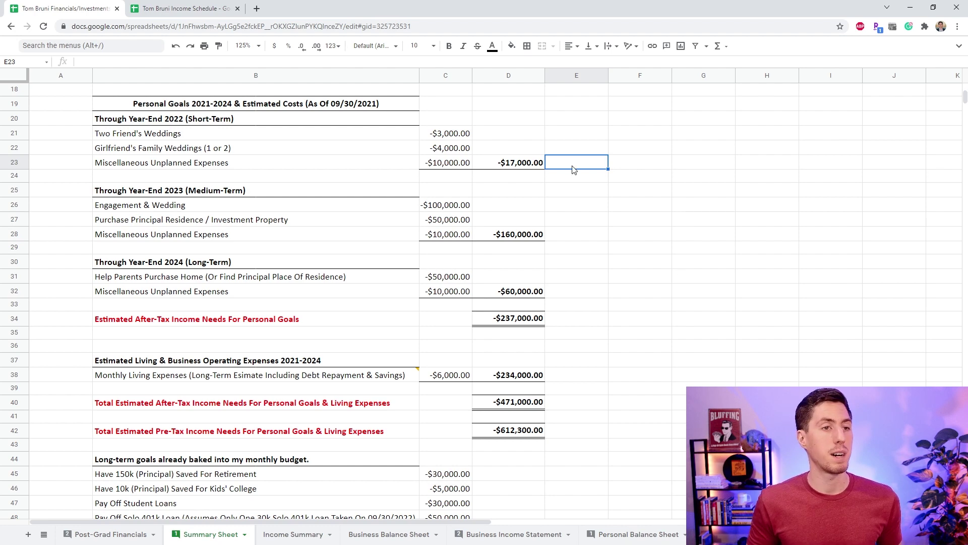
{"action": "left_click", "coordinate": [537, 164]}
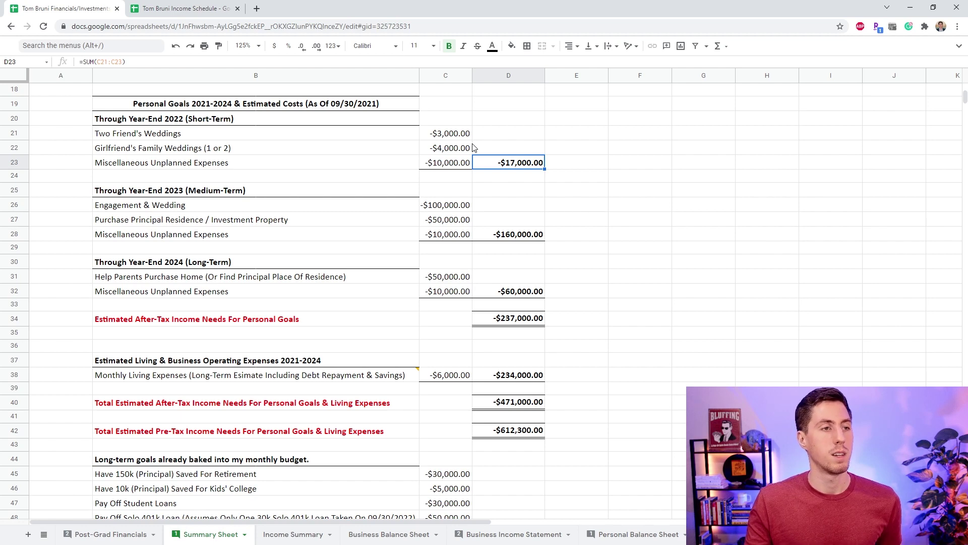
{"action": "scroll", "coordinate": [605, 219], "scroll_direction": "down", "scroll_amount": 2}
{"action": "scroll", "coordinate": [613, 242], "scroll_direction": "up", "scroll_amount": 3}
{"action": "key", "text": "Right"}
{"action": "key", "text": "Down"}
{"action": "key", "text": "Down"}
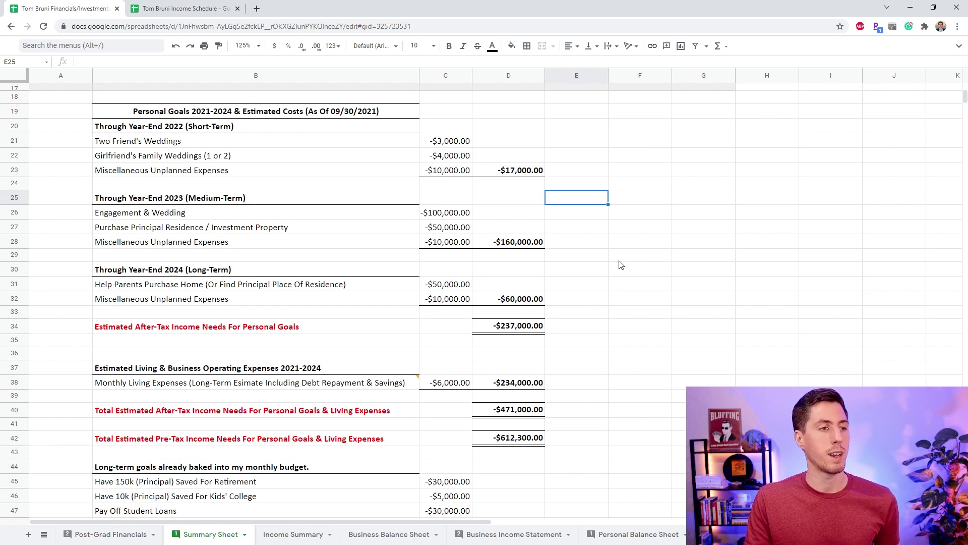
{"action": "left_click", "coordinate": [539, 250]}
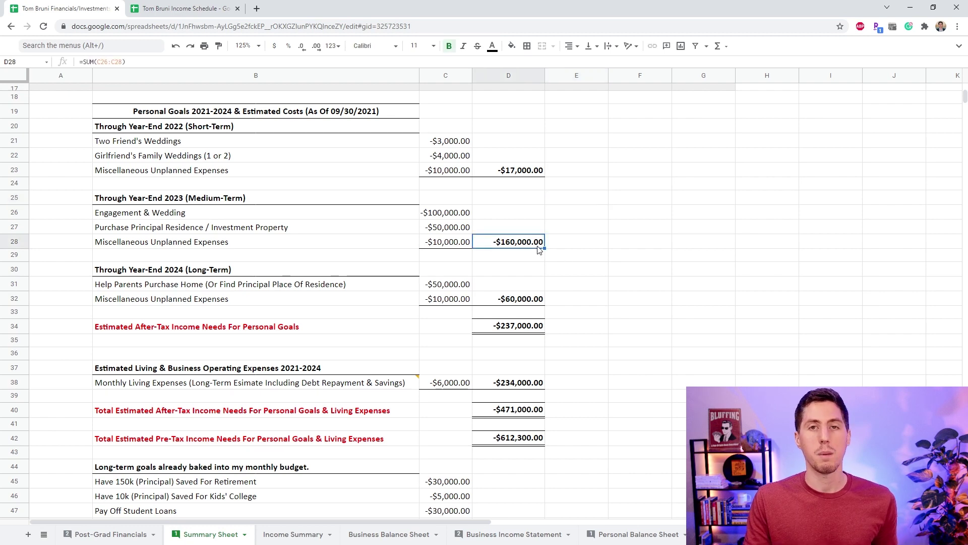
{"action": "scroll", "coordinate": [609, 297], "scroll_direction": "down", "scroll_amount": 2}
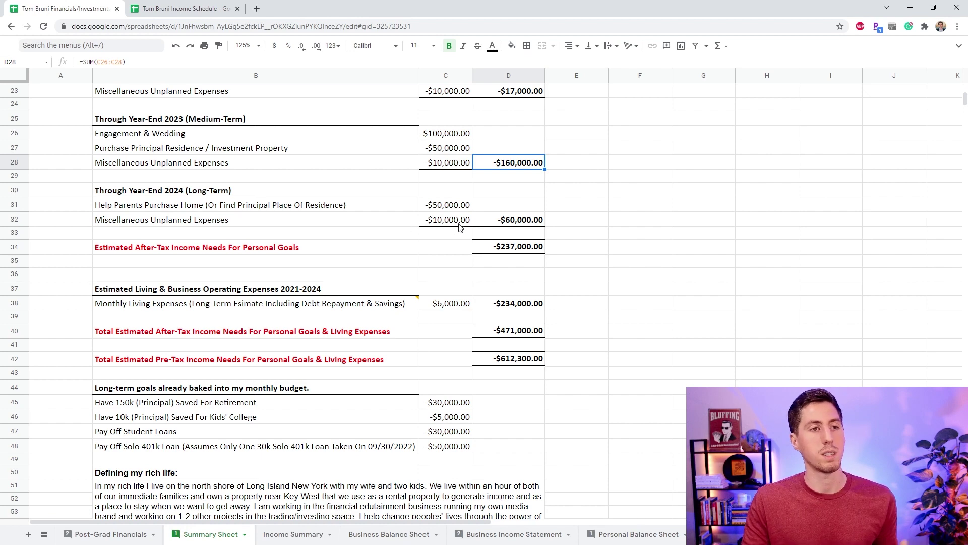
{"action": "left_click", "coordinate": [509, 245]}
{"action": "scroll", "coordinate": [578, 285], "scroll_direction": "up", "scroll_amount": 3}
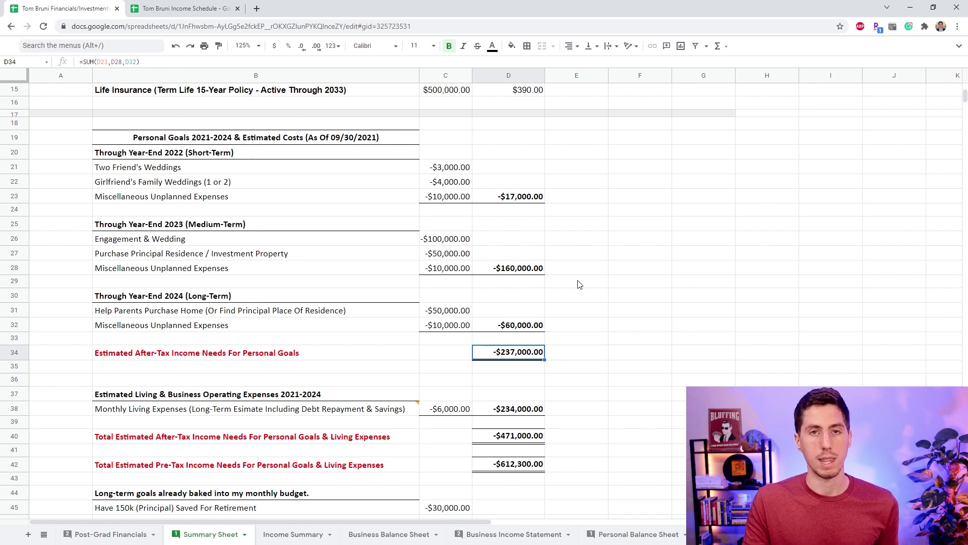
{"action": "scroll", "coordinate": [569, 305], "scroll_direction": "down", "scroll_amount": 1}
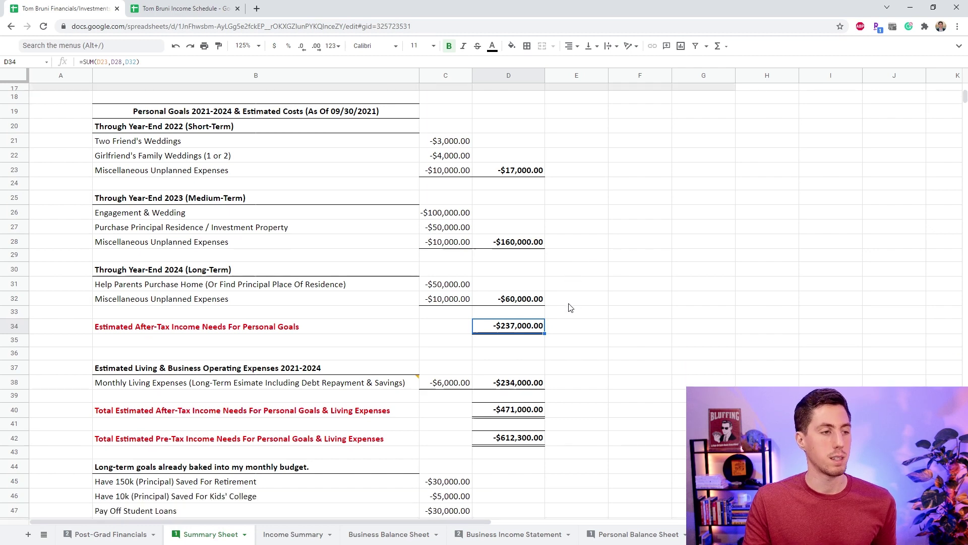
{"action": "left_click", "coordinate": [609, 306]}
{"action": "scroll", "coordinate": [606, 311], "scroll_direction": "down", "scroll_amount": 3}
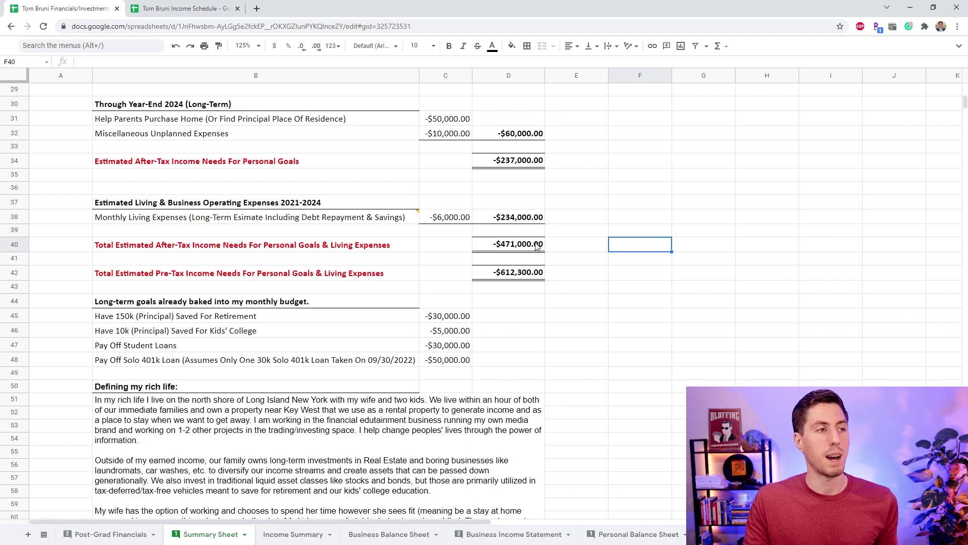
{"action": "scroll", "coordinate": [545, 261], "scroll_direction": "up", "scroll_amount": 4}
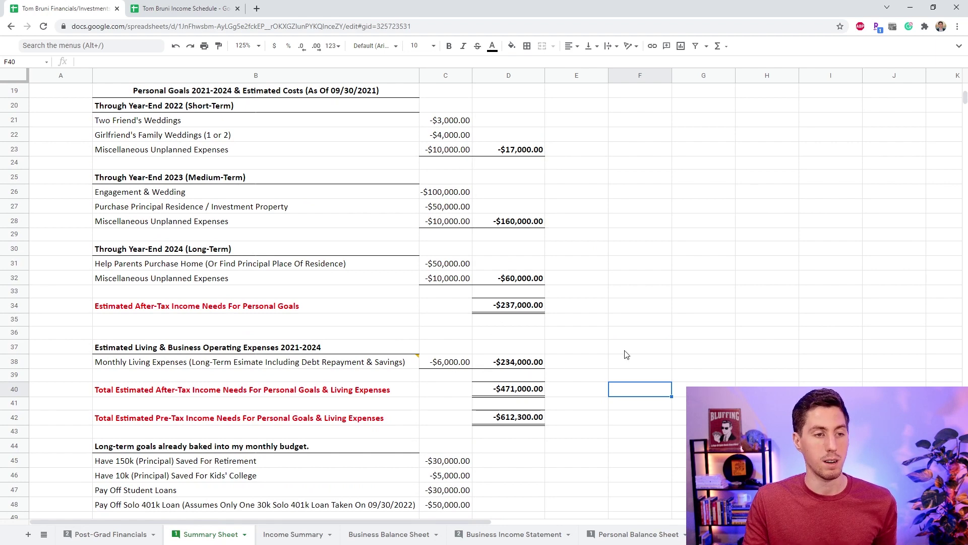
{"action": "scroll", "coordinate": [625, 354], "scroll_direction": "down", "scroll_amount": 2}
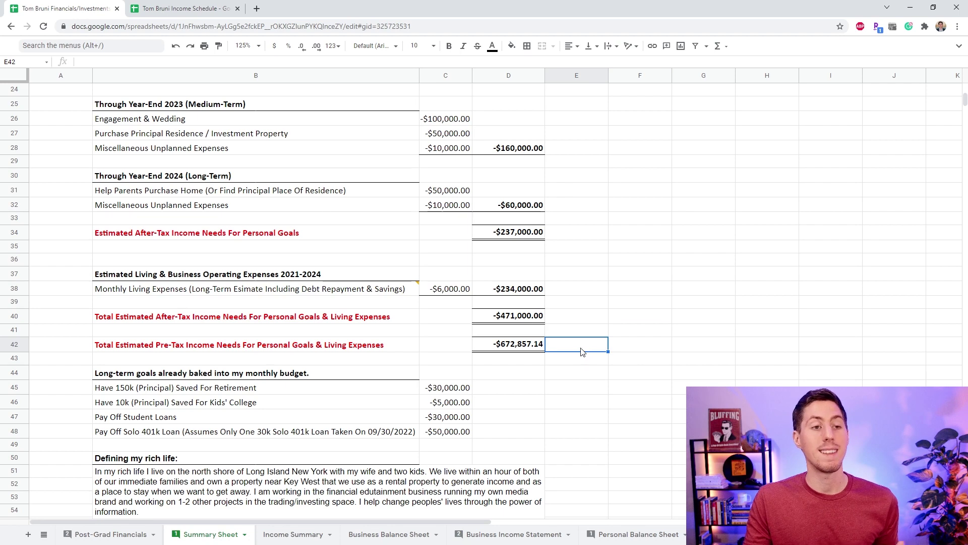
Inspect the pre-tax income needs (-$672,857.14) and after-tax income needs formulas
{"action": "left_click", "coordinate": [522, 349]}
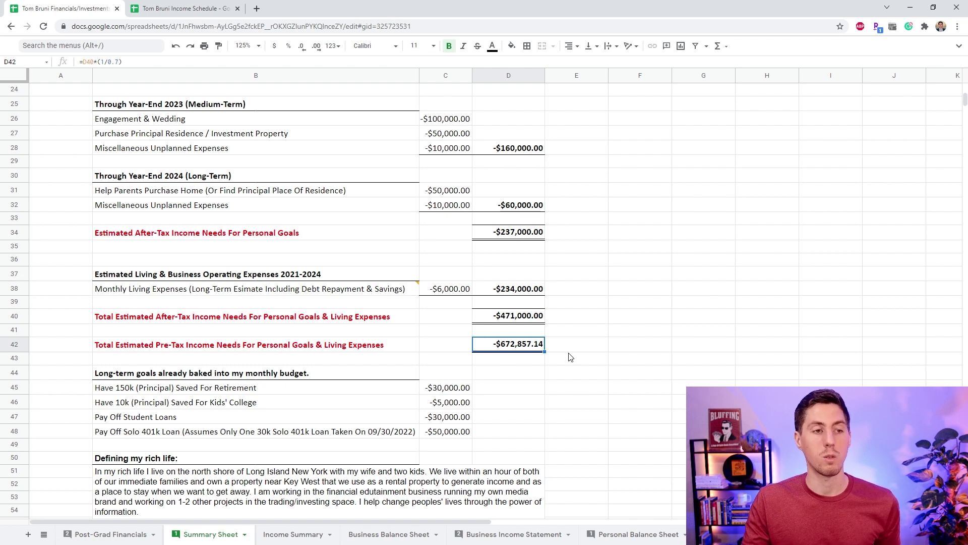
{"action": "key", "text": "Up"}
{"action": "key", "text": "Up"}
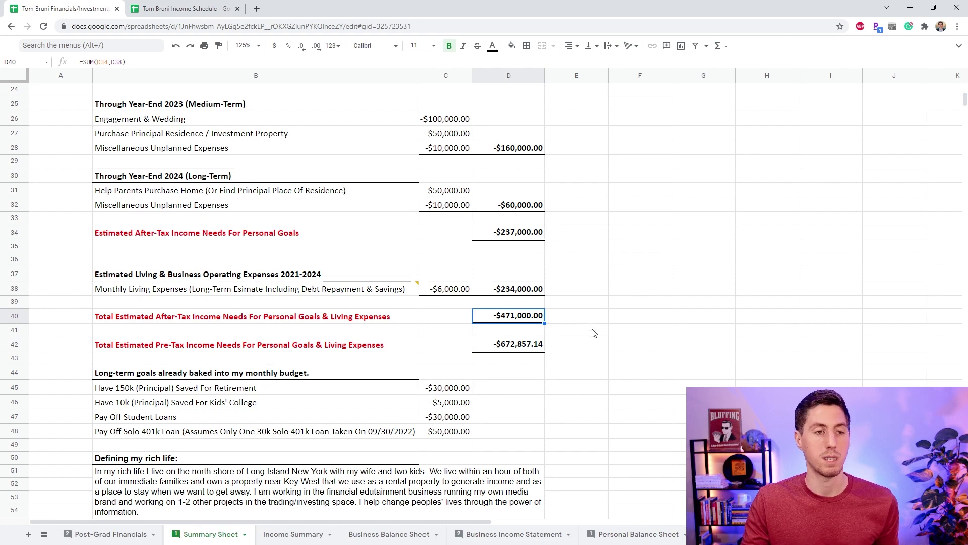
{"action": "left_click", "coordinate": [600, 342]}
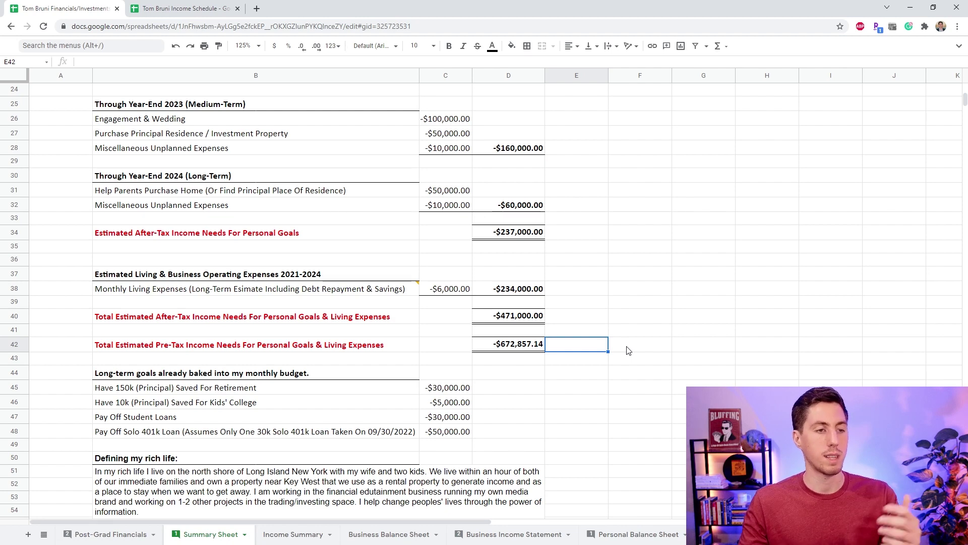
{"action": "scroll", "coordinate": [620, 333], "scroll_direction": "down", "scroll_amount": 3}
{"action": "scroll", "coordinate": [621, 333], "scroll_direction": "down", "scroll_amount": 2}
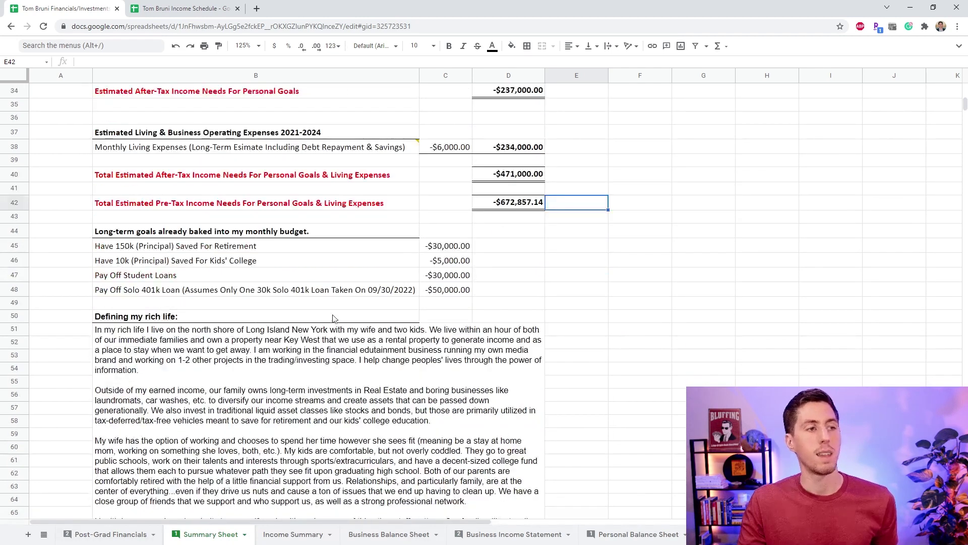
{"action": "left_click", "coordinate": [305, 235]}
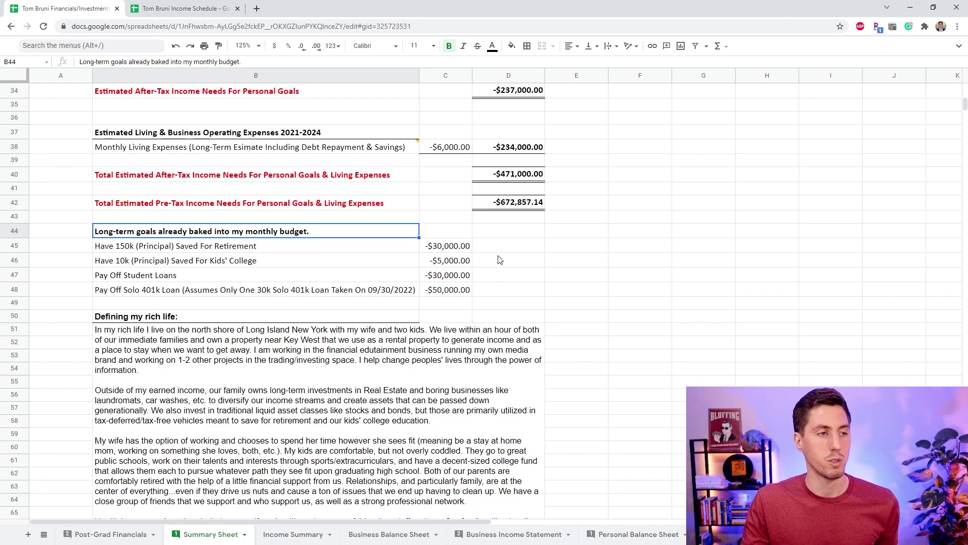
{"action": "left_click", "coordinate": [468, 254]}
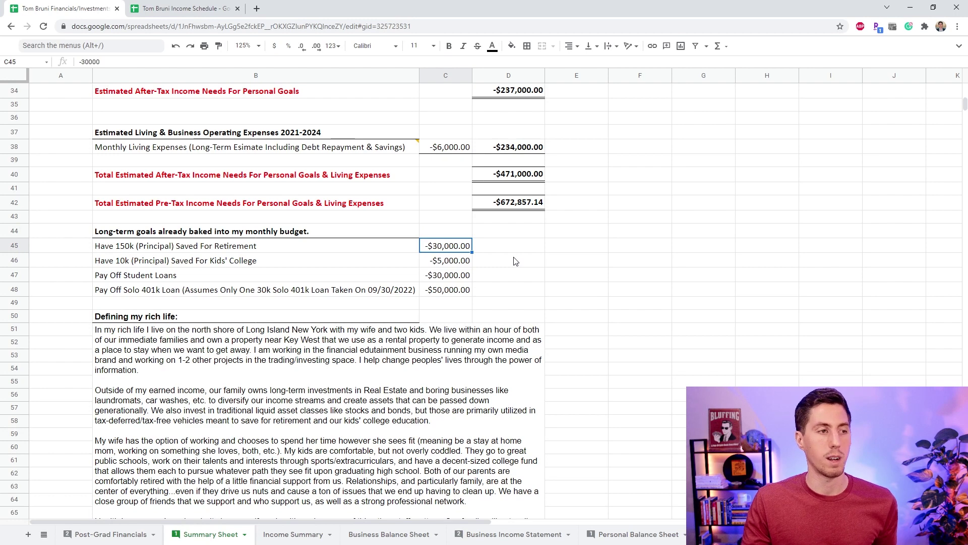
{"action": "key", "text": "Down"}
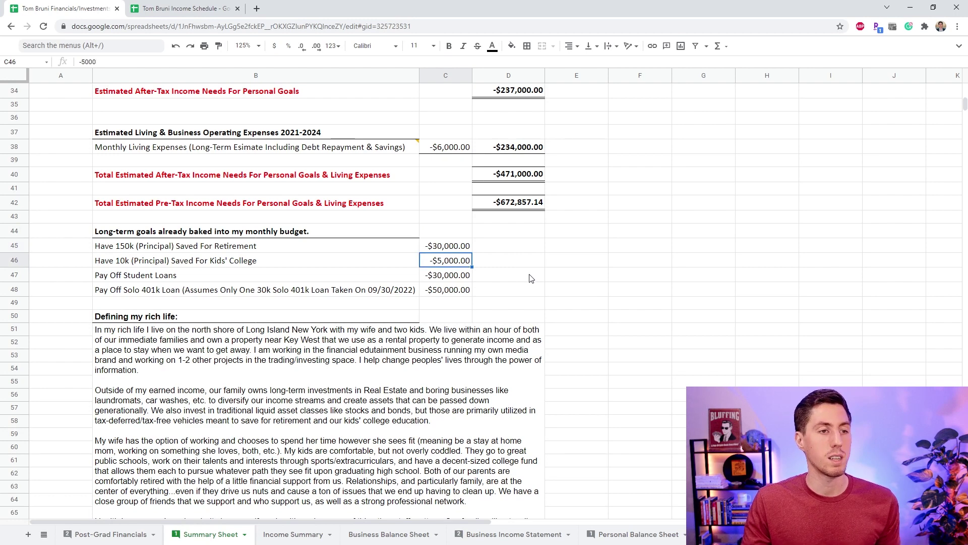
{"action": "left_click", "coordinate": [455, 293]}
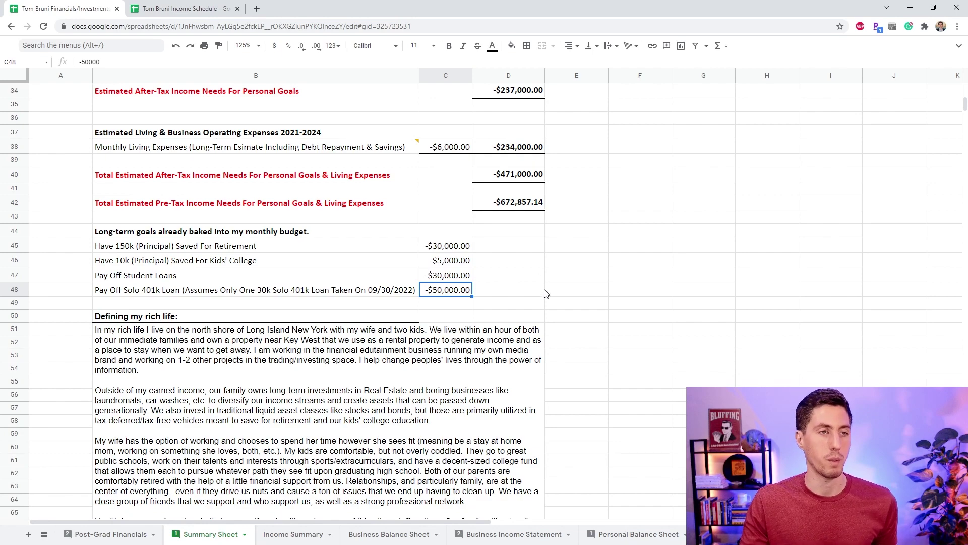
{"action": "scroll", "coordinate": [518, 323], "scroll_direction": "up", "scroll_amount": 5}
{"action": "scroll", "coordinate": [518, 322], "scroll_direction": "up", "scroll_amount": 3}
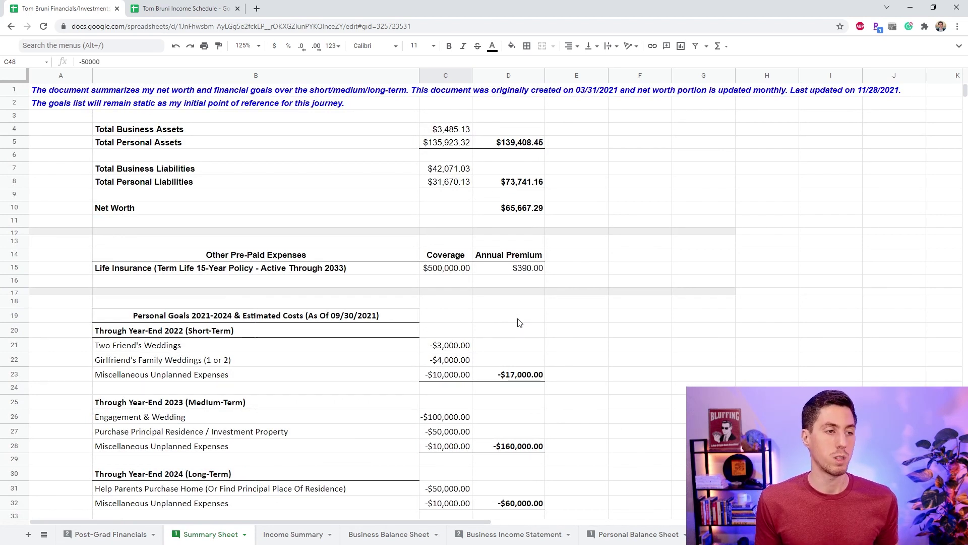
Deselect the previously inspected goal amount on the Summary Sheet
{"action": "left_click", "coordinate": [576, 168]}
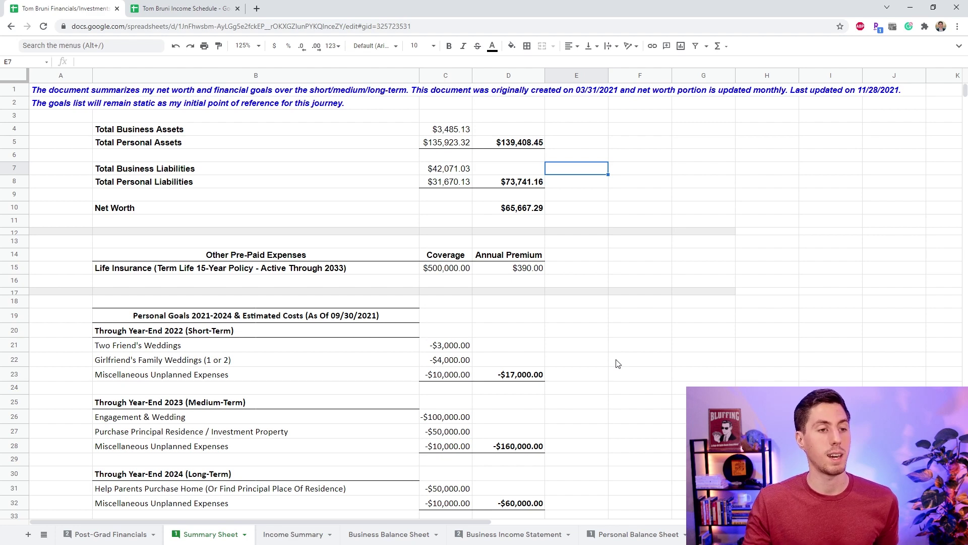
{"action": "scroll", "coordinate": [616, 363], "scroll_direction": "down", "scroll_amount": 4}
{"action": "scroll", "coordinate": [618, 384], "scroll_direction": "down", "scroll_amount": 2}
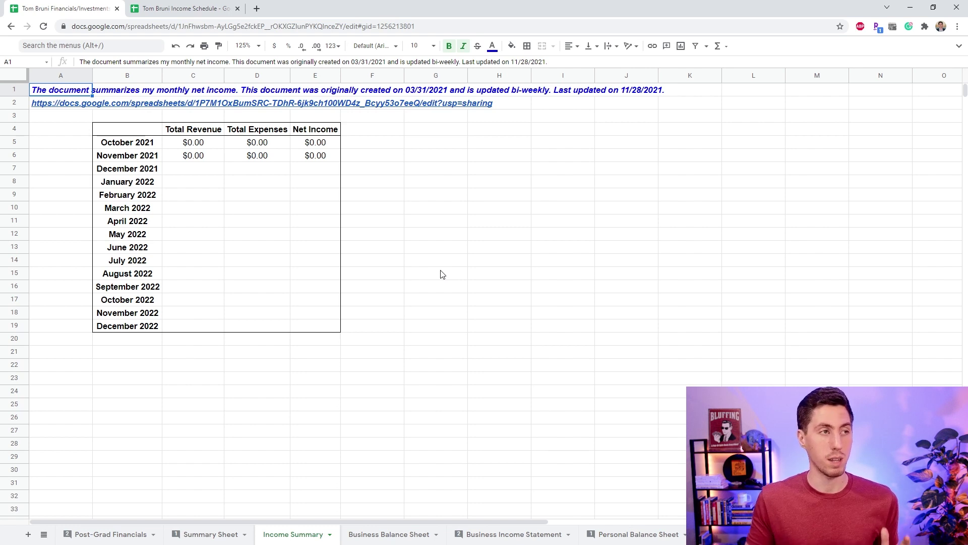
Switch to the Income Schedule spreadsheet and view its Uber Eats Side Hustle sheet
{"action": "left_click", "coordinate": [188, 9]}
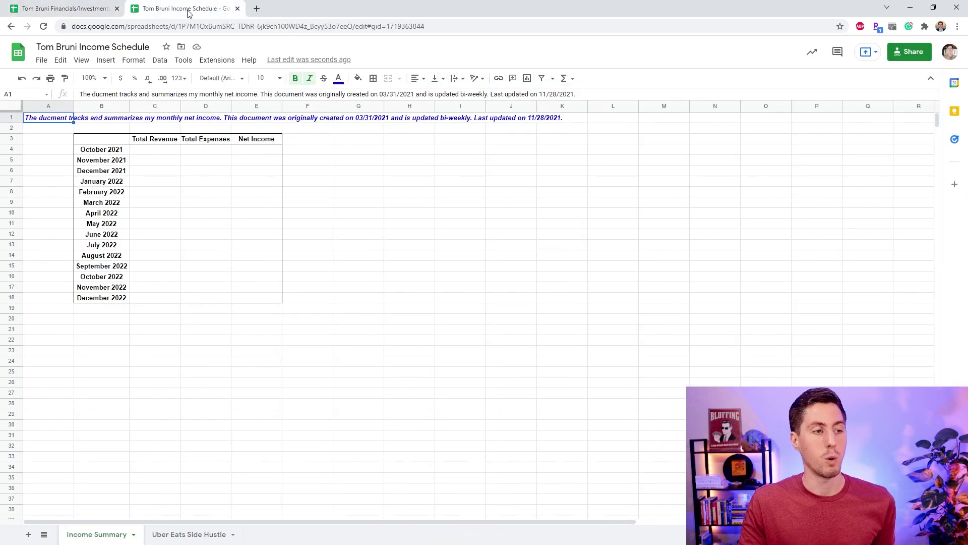
{"action": "left_click", "coordinate": [172, 535]}
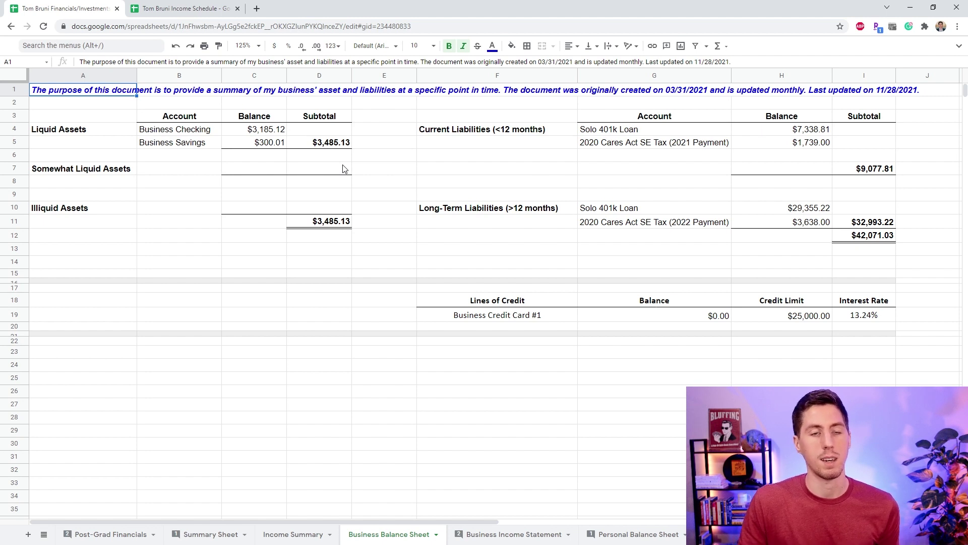
Review the Solo 401k Loan, Cares Act and Business Credit Card #1 balances, then open Business Income Statement
{"action": "left_click", "coordinate": [789, 252]}
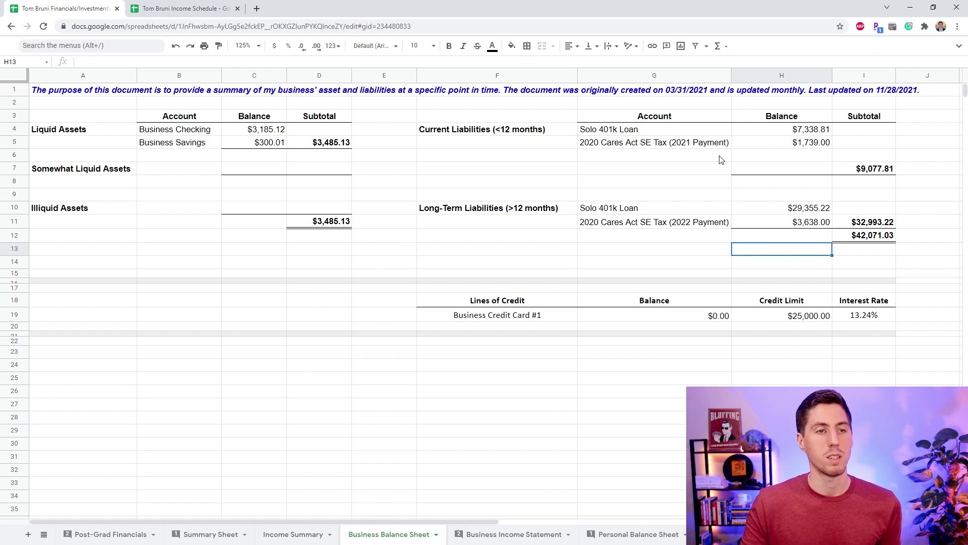
{"action": "left_click", "coordinate": [720, 132]}
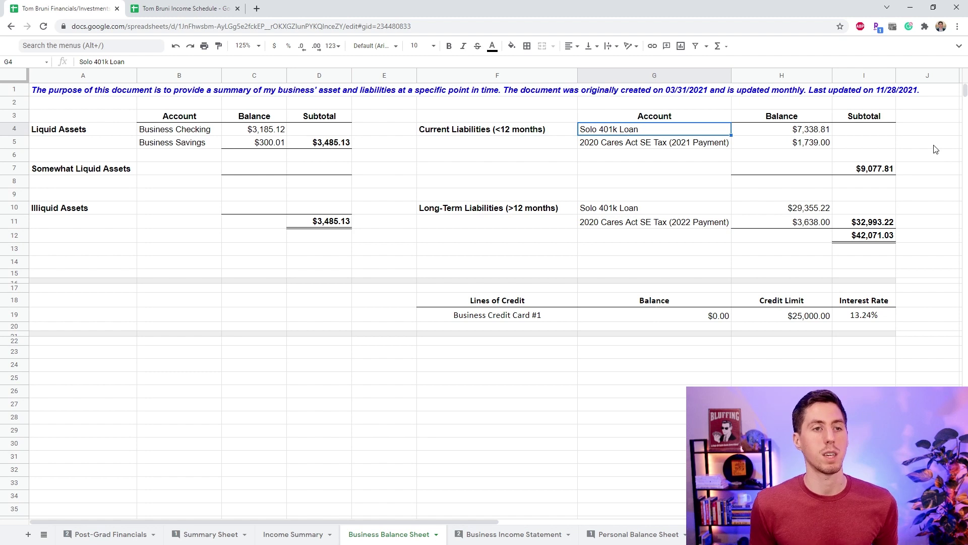
{"action": "key", "text": "Down"}
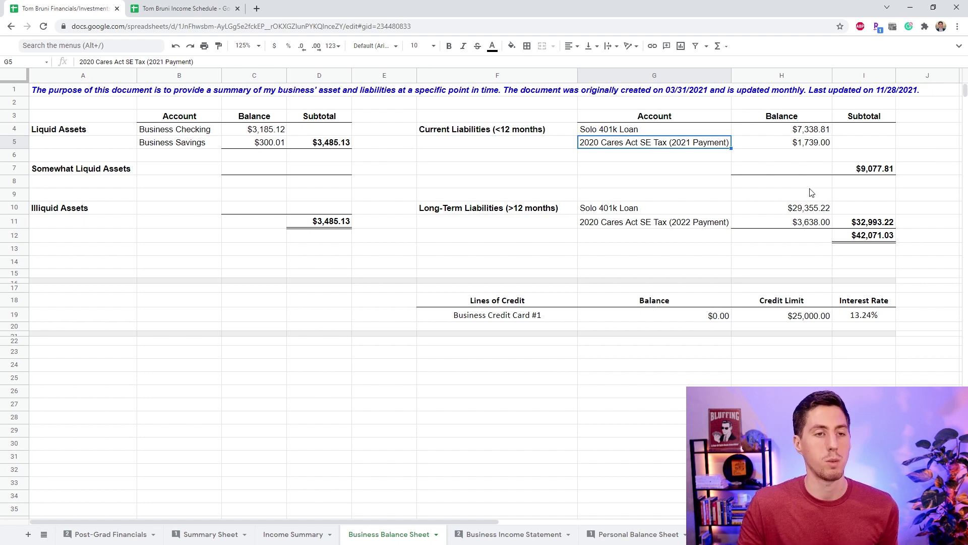
{"action": "left_click", "coordinate": [782, 222]}
{"action": "left_click", "coordinate": [542, 334]}
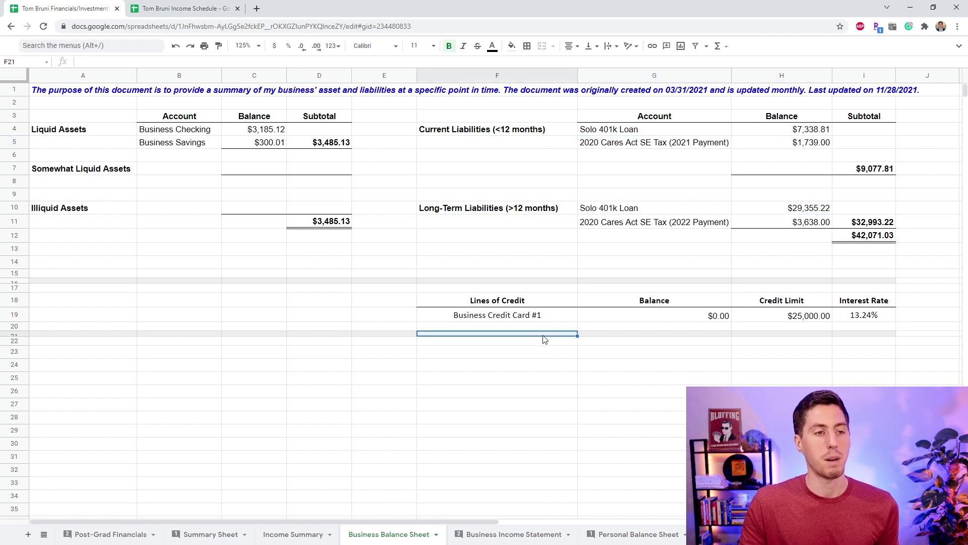
{"action": "left_click", "coordinate": [540, 346]}
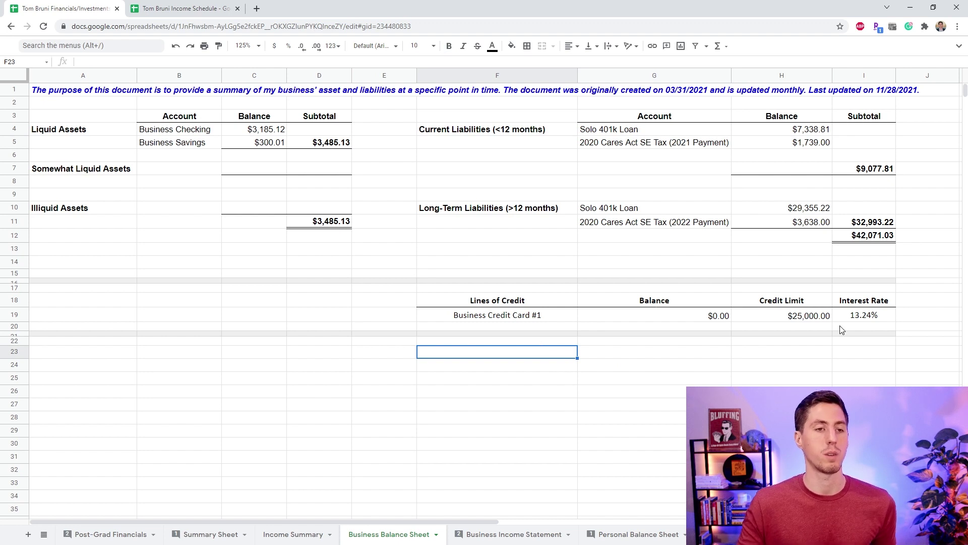
{"action": "left_click", "coordinate": [724, 320]}
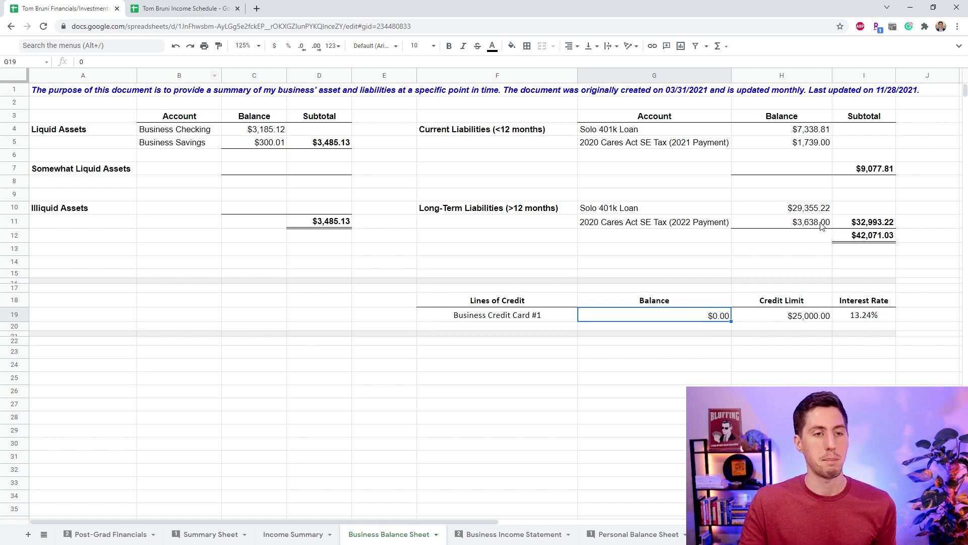
{"action": "left_click", "coordinate": [513, 534]}
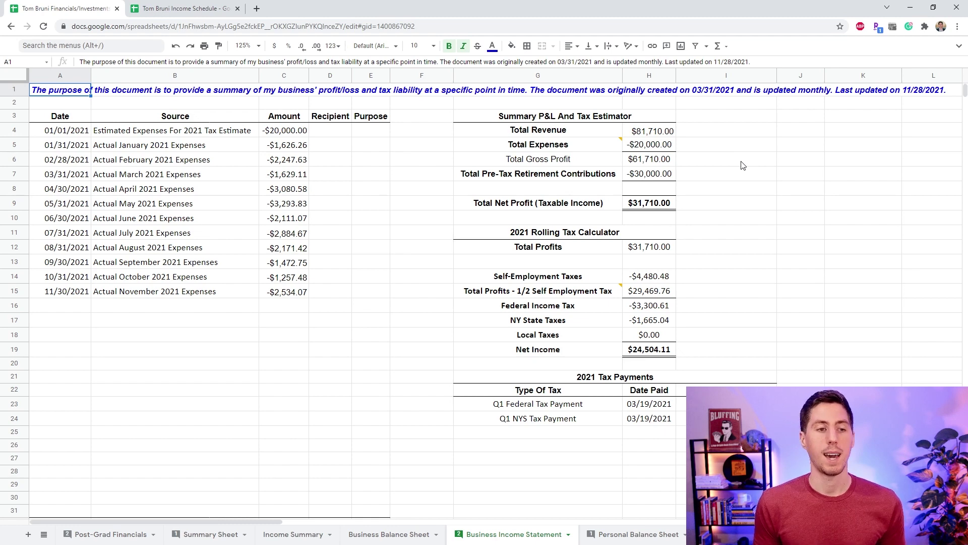
{"action": "scroll", "coordinate": [739, 174], "scroll_direction": "down", "scroll_amount": 3}
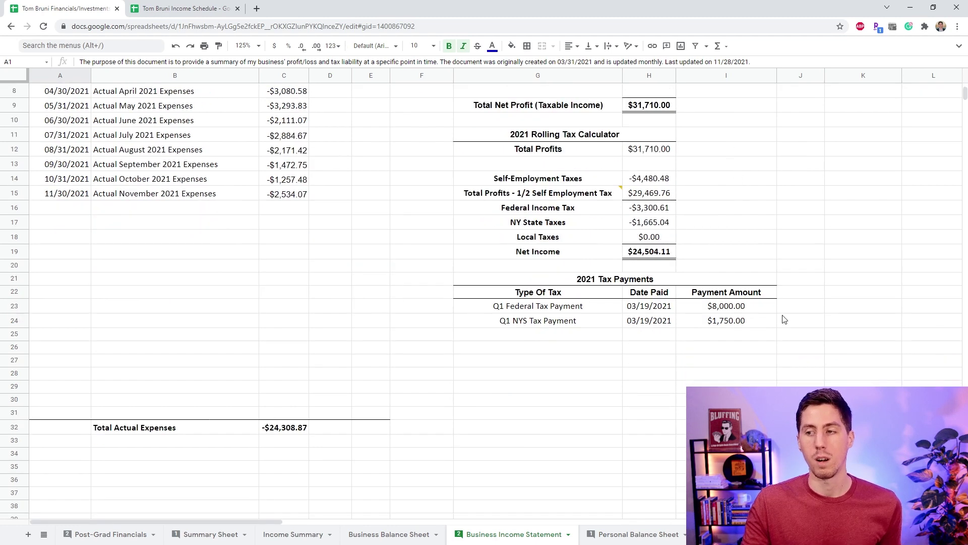
{"action": "scroll", "coordinate": [765, 210], "scroll_direction": "up", "scroll_amount": 3}
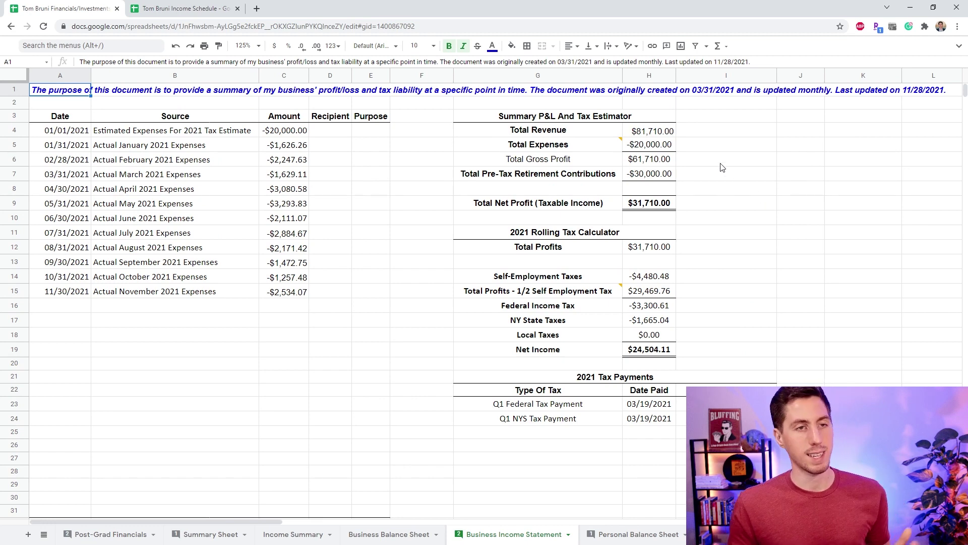
Inspect the Total Revenue, Gross Profit, retirement contribution and Total Net Profit formulas
{"action": "left_click", "coordinate": [671, 136]}
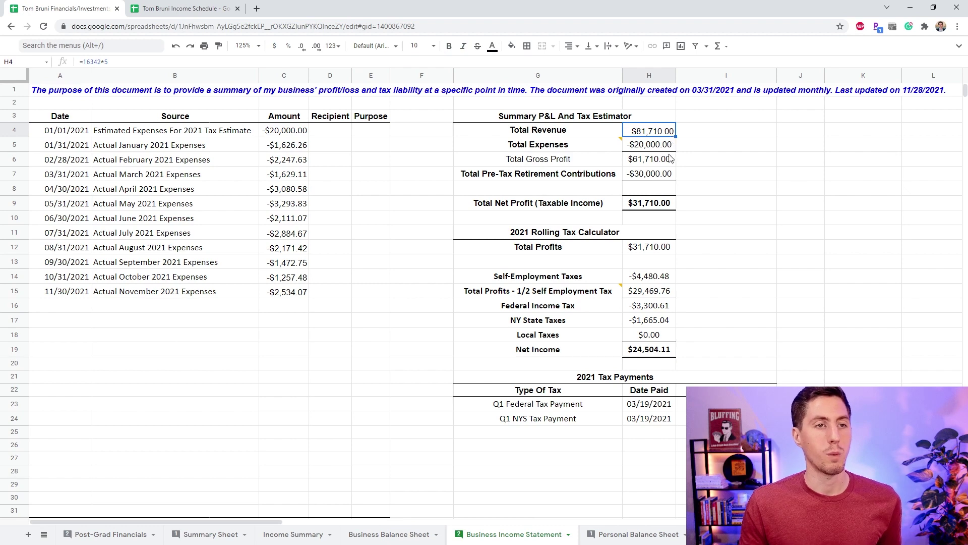
{"action": "mouse_move", "coordinate": [538, 144]}
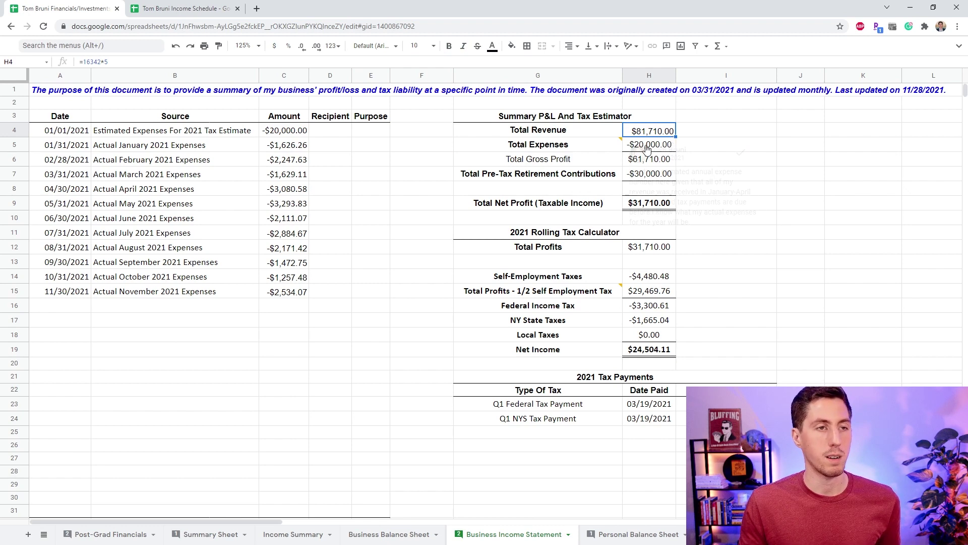
{"action": "left_click", "coordinate": [644, 160]}
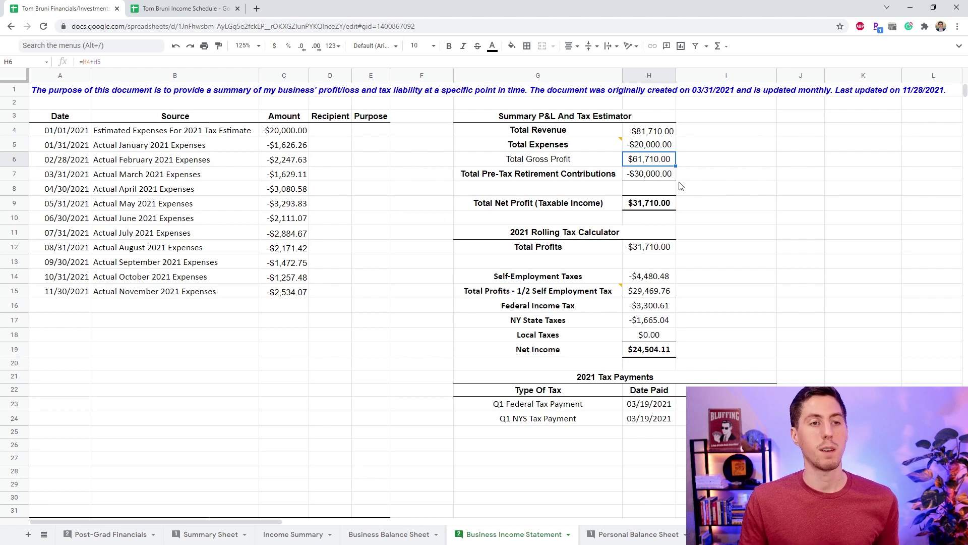
{"action": "left_click", "coordinate": [668, 180]}
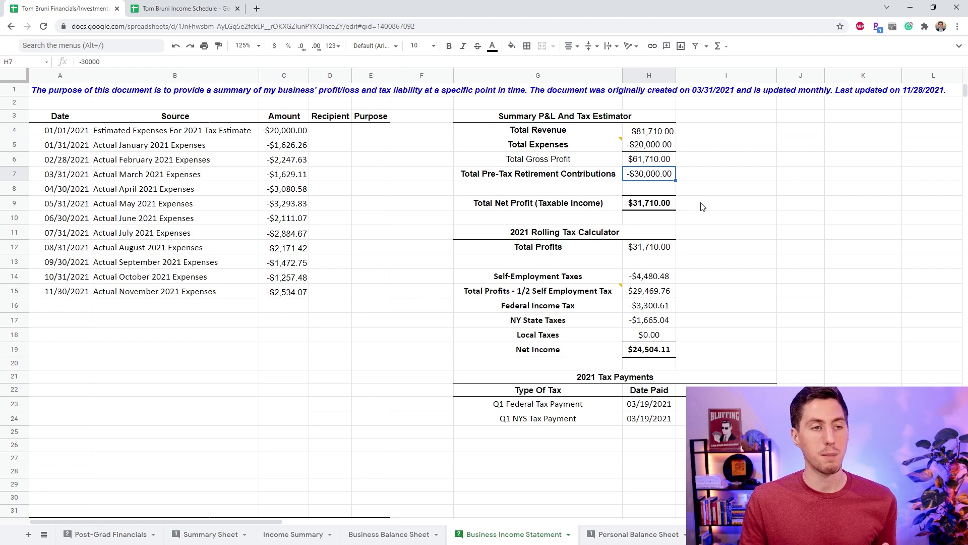
{"action": "left_click", "coordinate": [664, 210]}
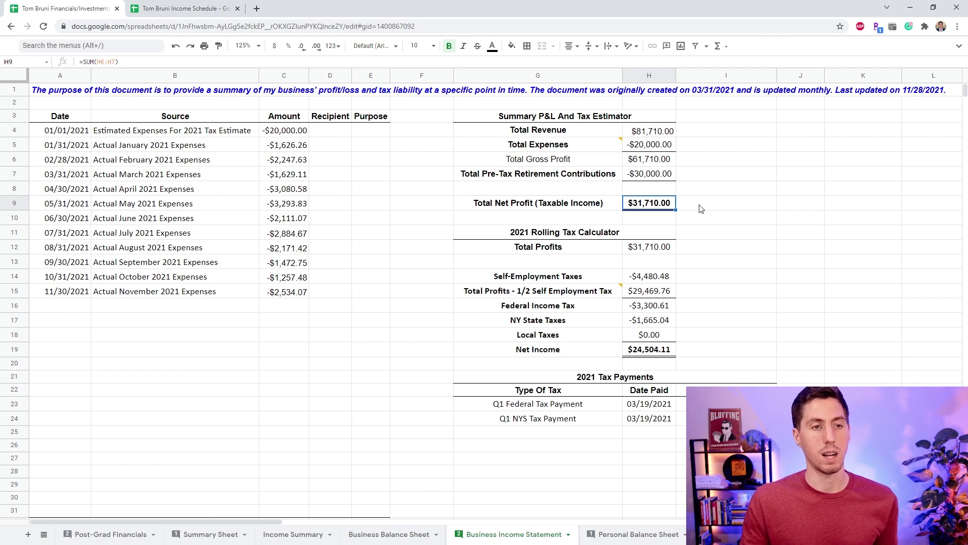
{"action": "key", "text": "Down"}
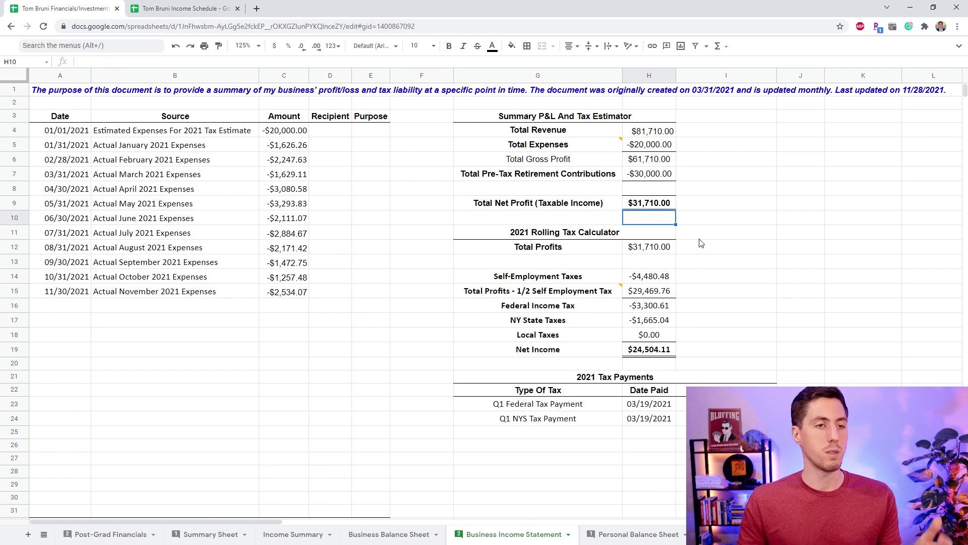
Check Total Profits, Self-Employment Tax, Federal Income Tax and Net Income formulas, then open Personal Balance Sheet
{"action": "left_click", "coordinate": [660, 252]}
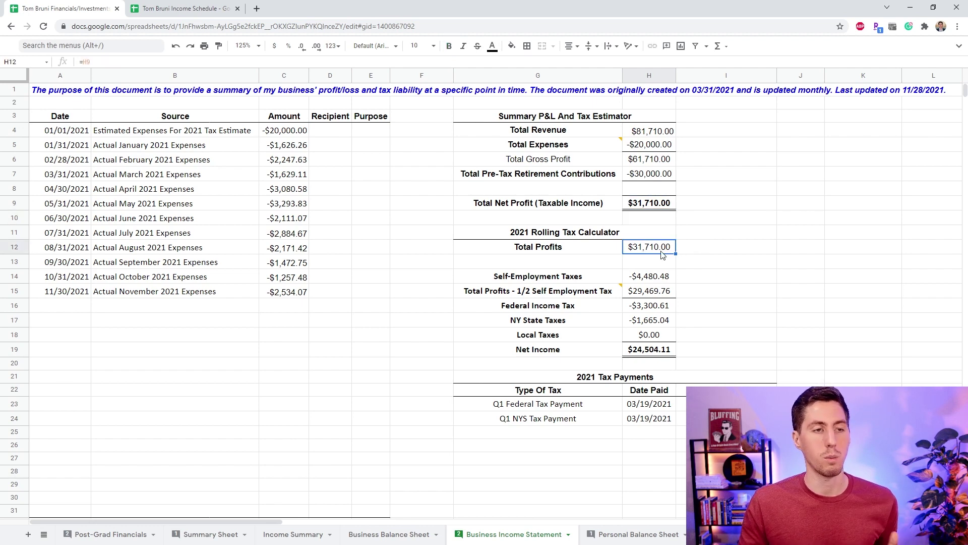
{"action": "left_click", "coordinate": [671, 281]}
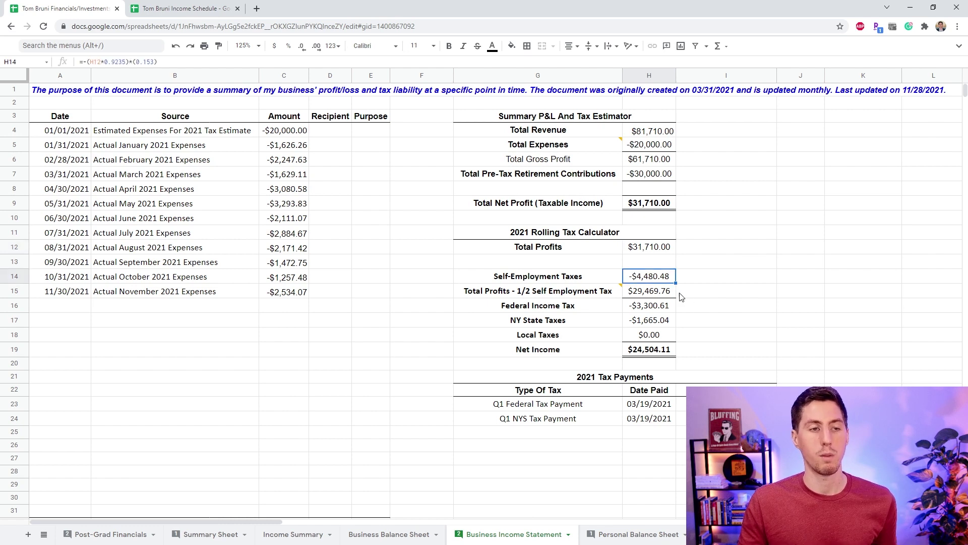
{"action": "left_click", "coordinate": [671, 308]}
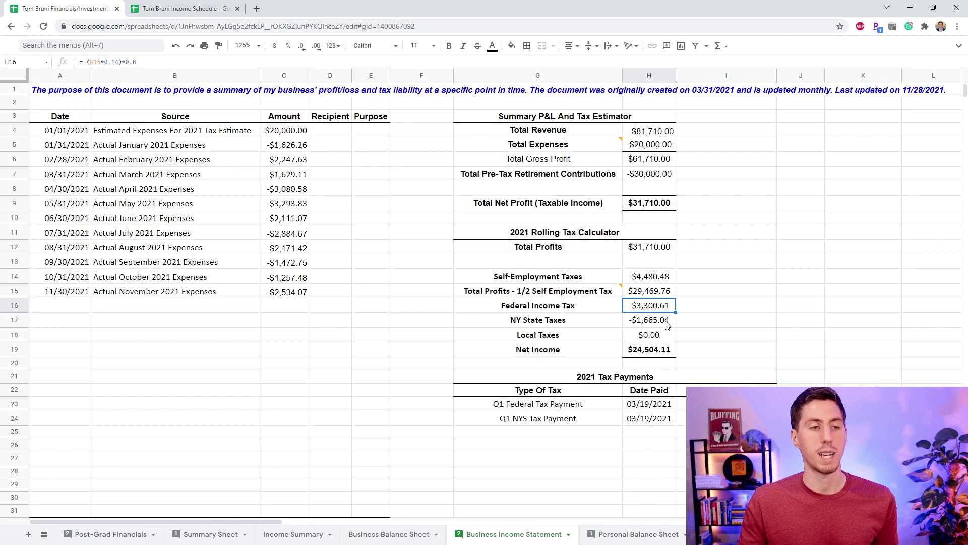
{"action": "left_click", "coordinate": [661, 352]}
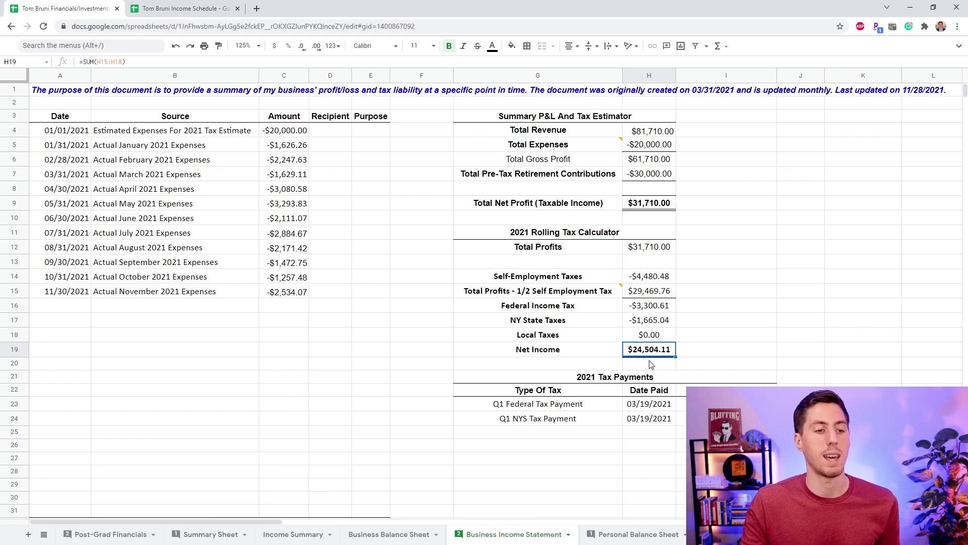
{"action": "key", "text": "ctrl+Page_Down"}
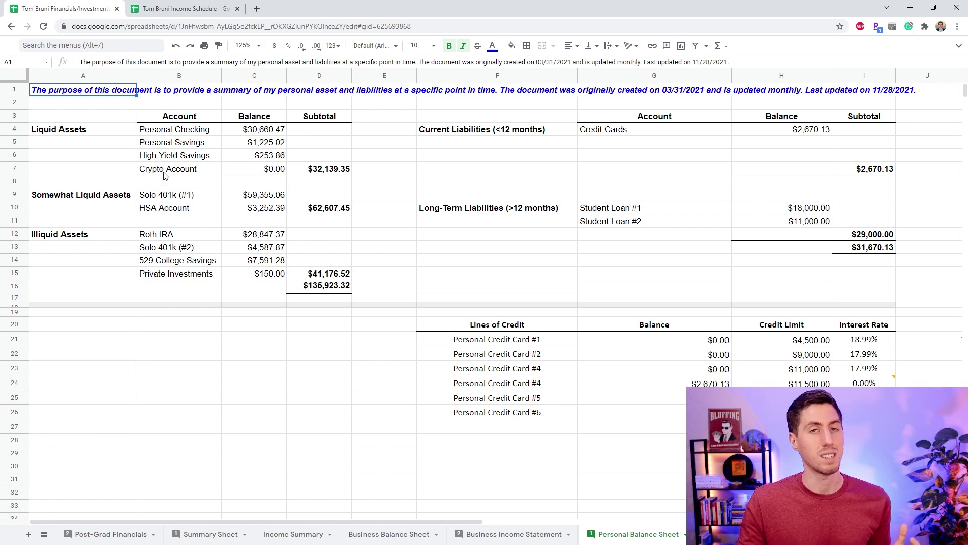
{"action": "left_click", "coordinate": [114, 199]}
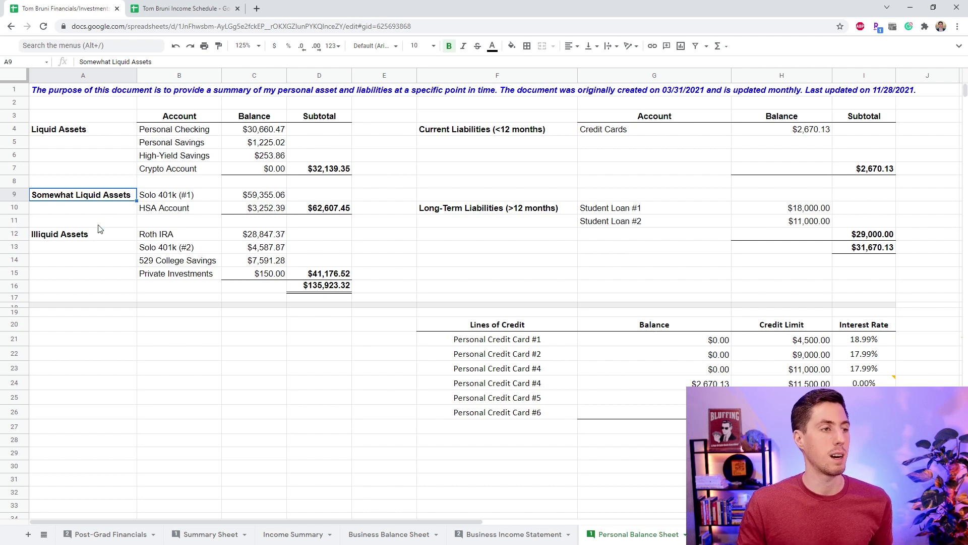
{"action": "left_click", "coordinate": [99, 234]}
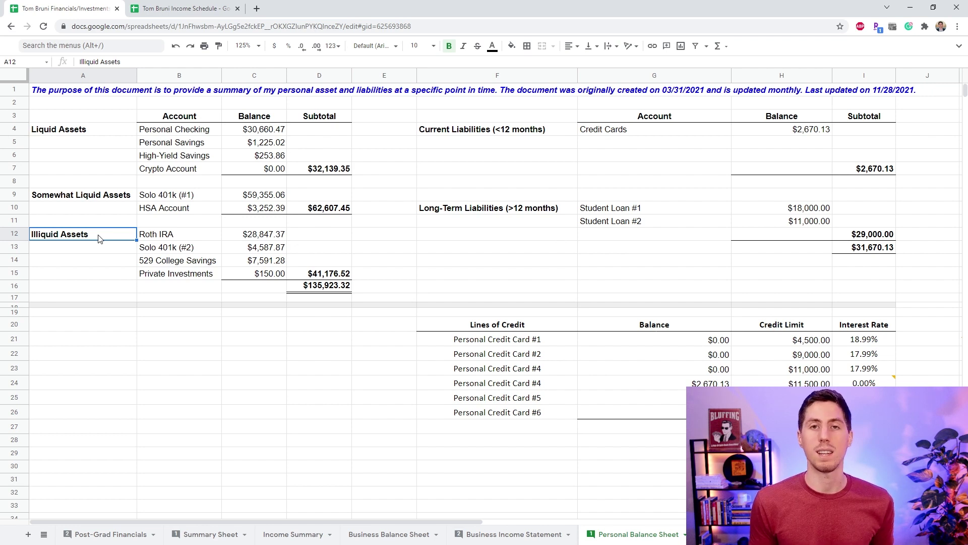
{"action": "left_click", "coordinate": [318, 287]}
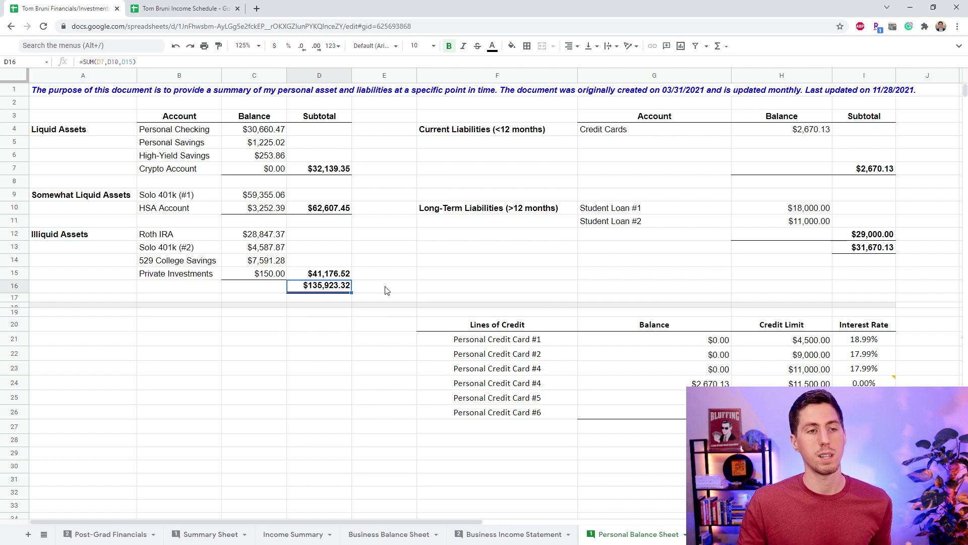
{"action": "key", "text": "Right"}
{"action": "key", "text": "Right"}
{"action": "key", "text": "Right"}
{"action": "key", "text": "Up"}
{"action": "key", "text": "Up"}
{"action": "key", "text": "Up"}
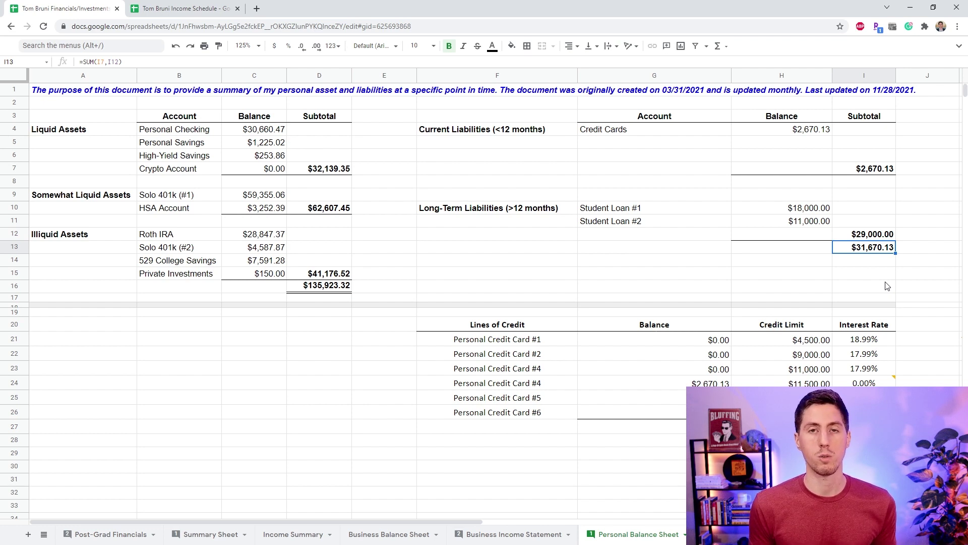
{"action": "left_click", "coordinate": [894, 377]}
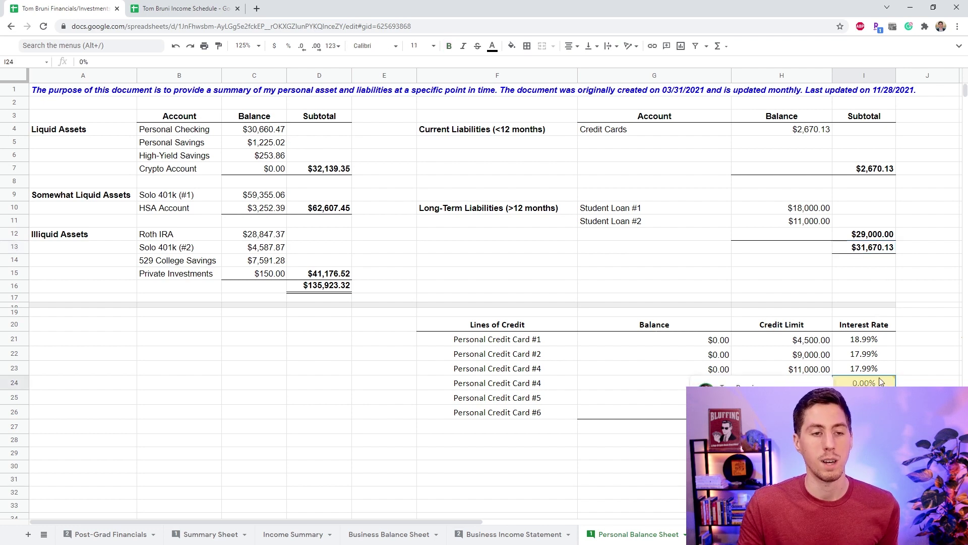
{"action": "left_click", "coordinate": [924, 381]}
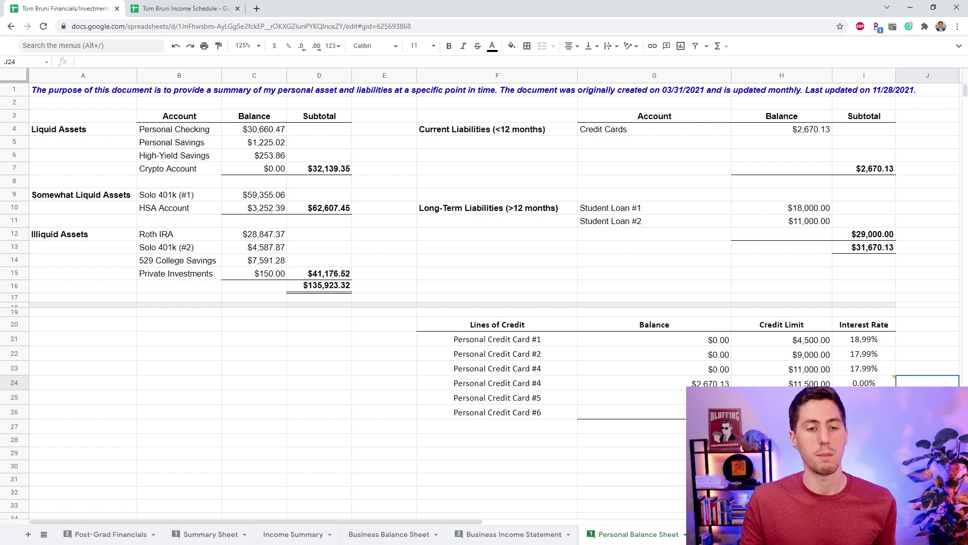
{"action": "key", "text": "Left"}
{"action": "key", "text": "Down"}
{"action": "key", "text": "Down"}
{"action": "key", "text": "Down"}
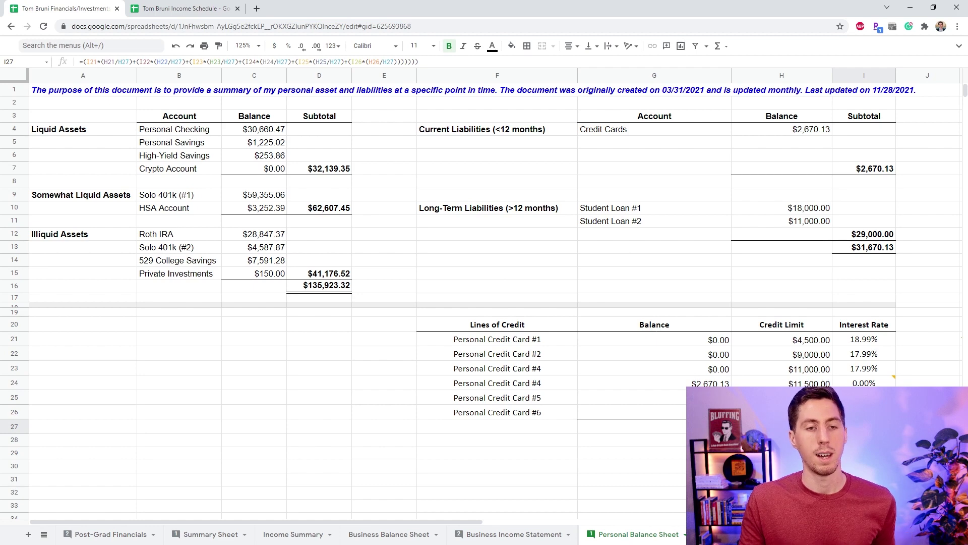
{"action": "key", "text": "Left"}
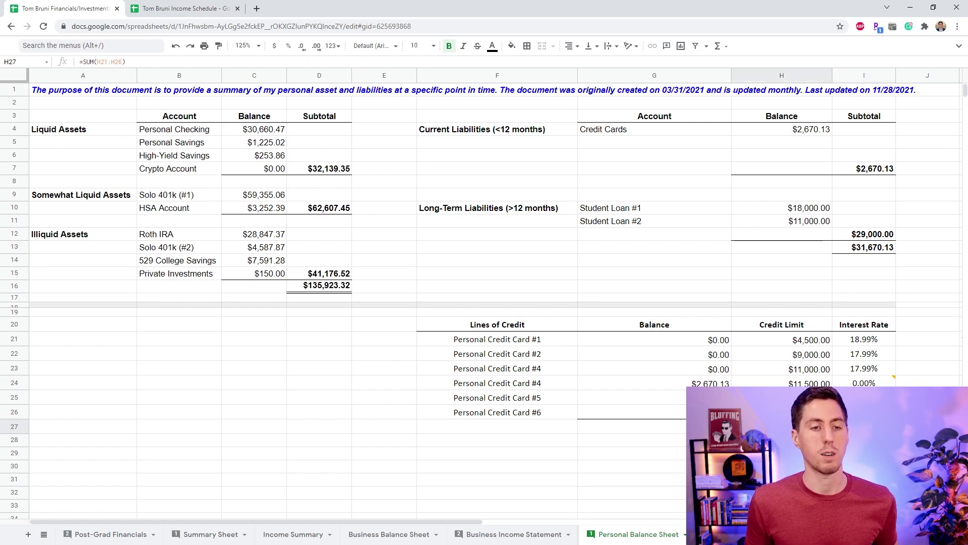
{"action": "key", "text": "Left"}
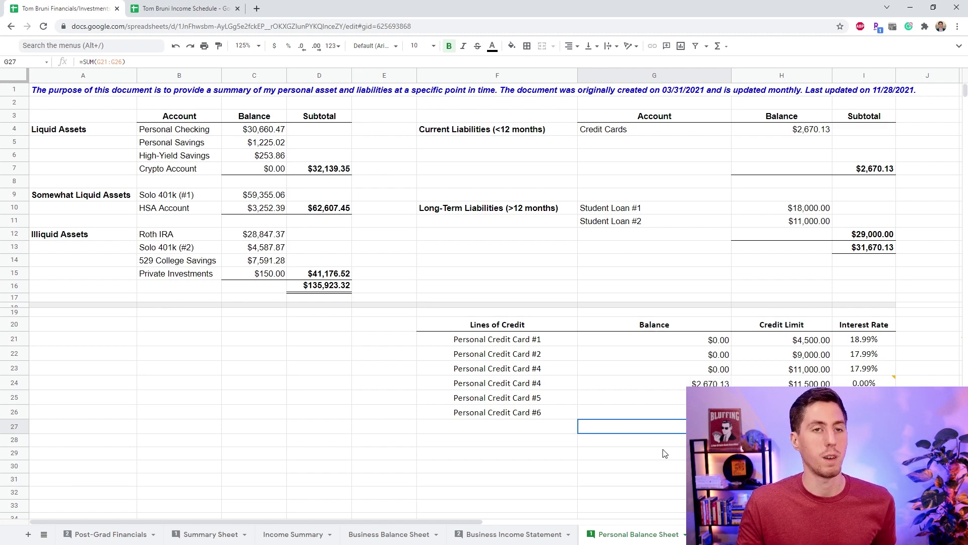
{"action": "left_click", "coordinate": [40, 91]}
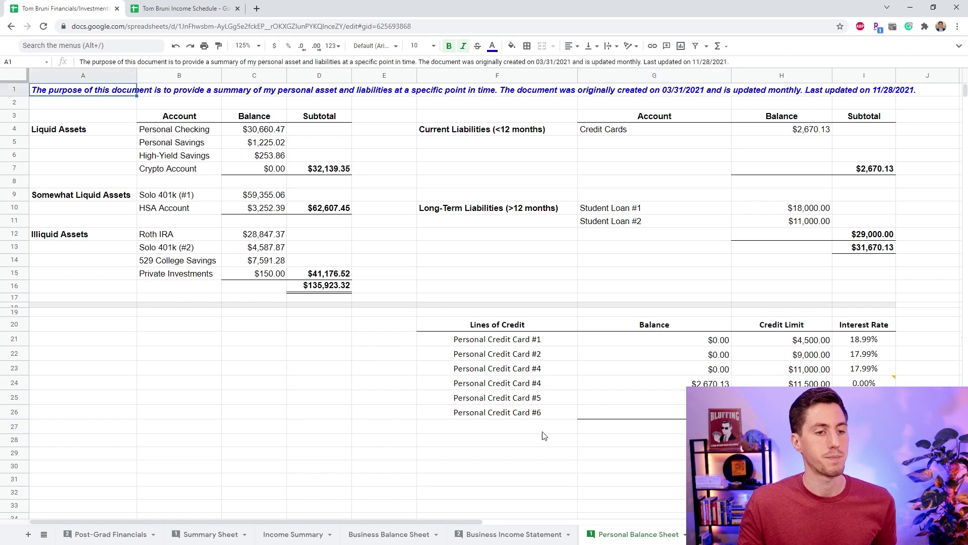
Move to the Monthly Net Cashflow sheet and select a cell in it
{"action": "key", "text": "ctrl+Page_Down"}
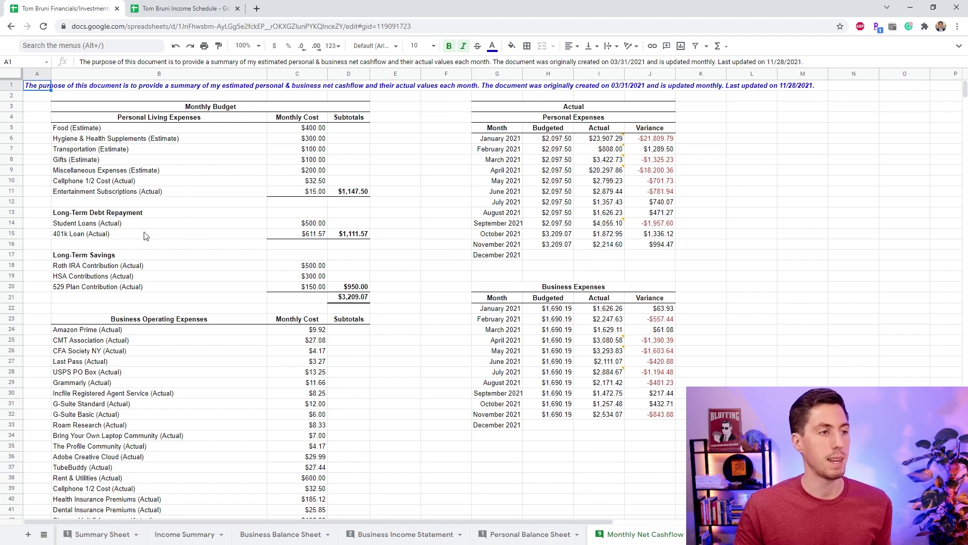
{"action": "scroll", "coordinate": [143, 283], "scroll_direction": "down", "scroll_amount": 3}
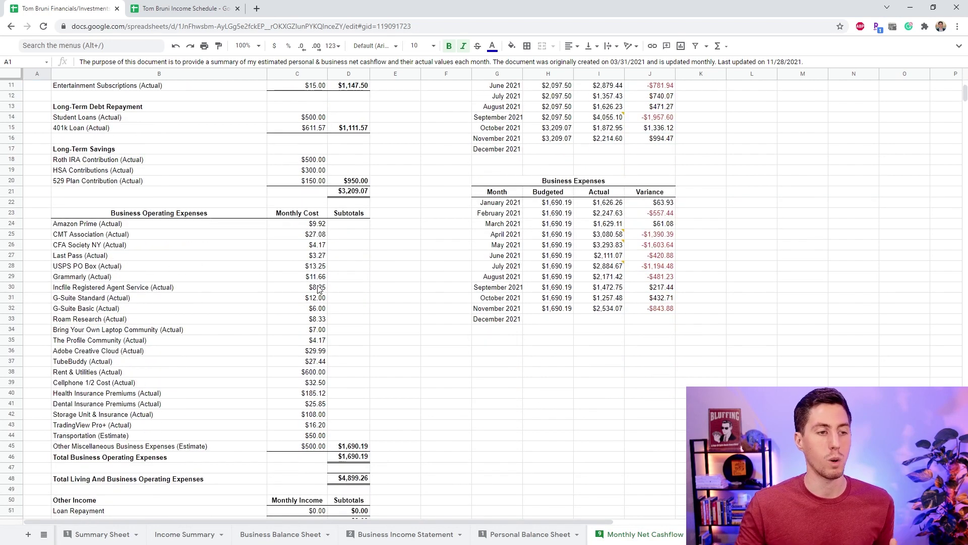
{"action": "scroll", "coordinate": [325, 299], "scroll_direction": "down", "scroll_amount": 2}
{"action": "scroll", "coordinate": [363, 363], "scroll_direction": "down", "scroll_amount": 1}
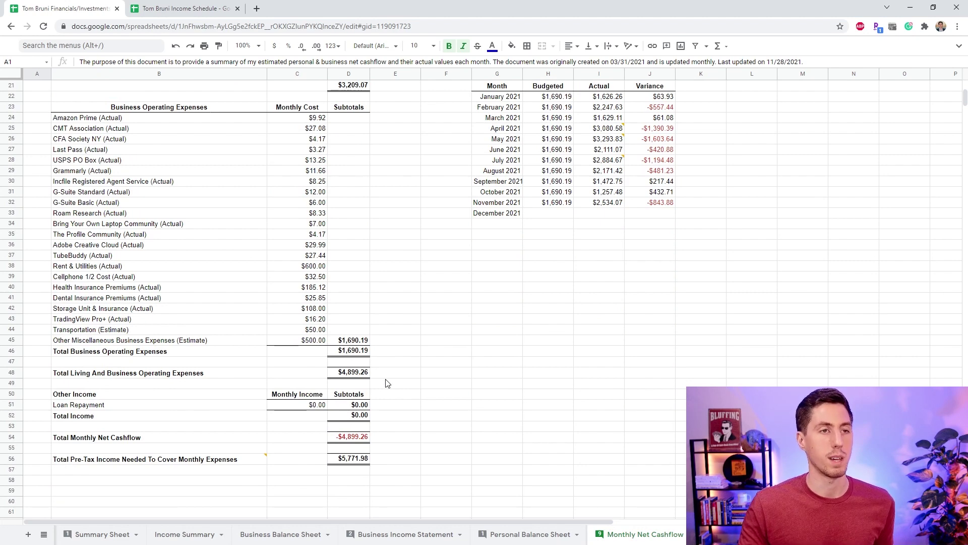
{"action": "scroll", "coordinate": [401, 374], "scroll_direction": "up", "scroll_amount": 6}
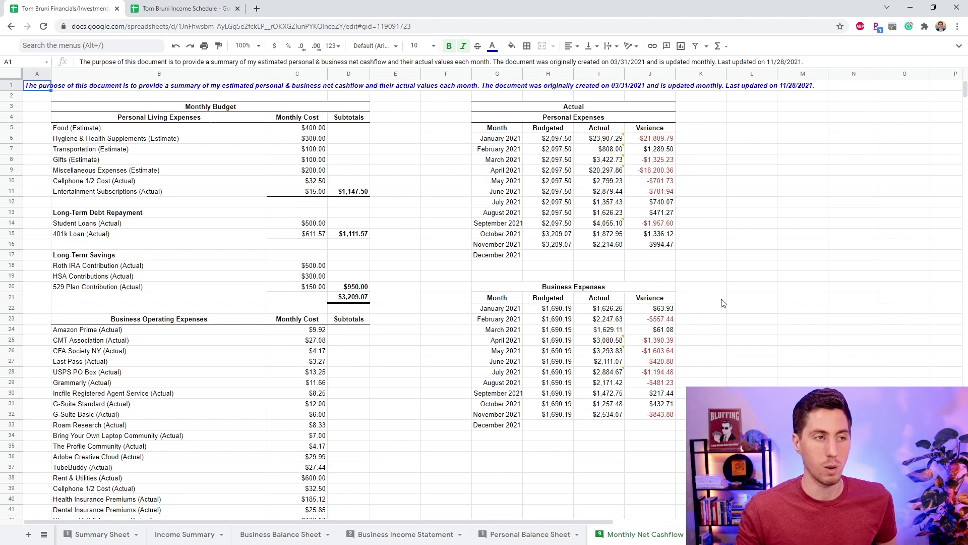
{"action": "left_click", "coordinate": [372, 193]}
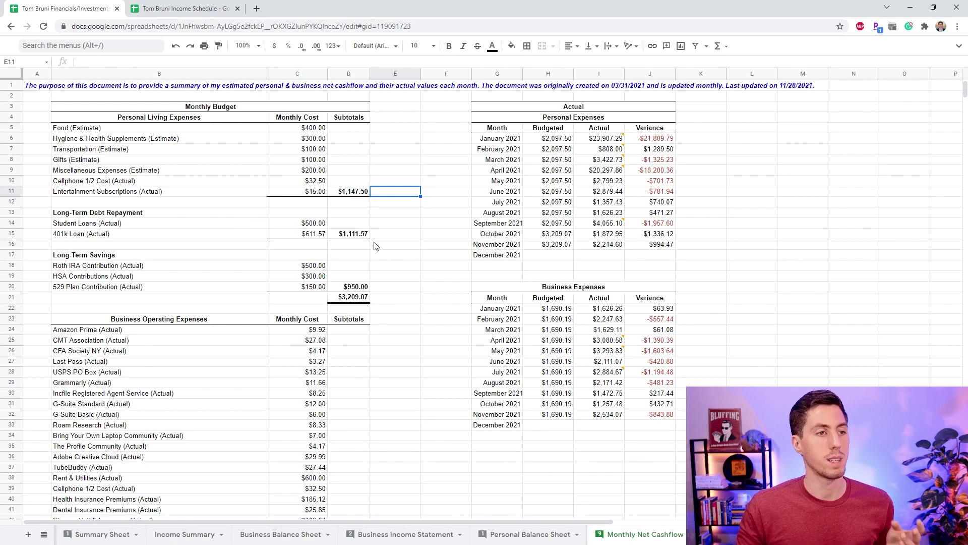
{"action": "scroll", "coordinate": [403, 268], "scroll_direction": "down", "scroll_amount": 2}
{"action": "scroll", "coordinate": [403, 268], "scroll_direction": "down", "scroll_amount": 1}
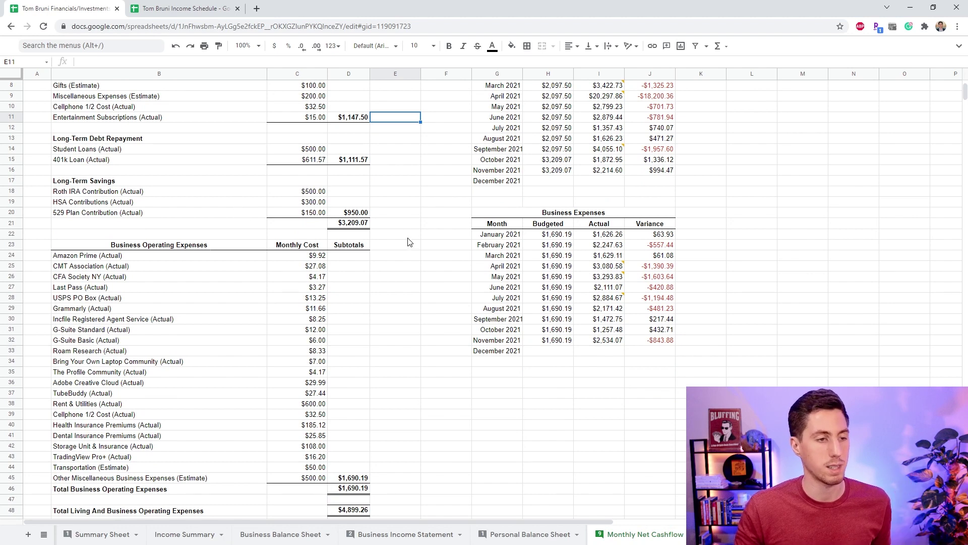
{"action": "scroll", "coordinate": [407, 251], "scroll_direction": "down", "scroll_amount": 2}
{"action": "scroll", "coordinate": [406, 251], "scroll_direction": "down", "scroll_amount": 3}
{"action": "scroll", "coordinate": [408, 257], "scroll_direction": "up", "scroll_amount": 1}
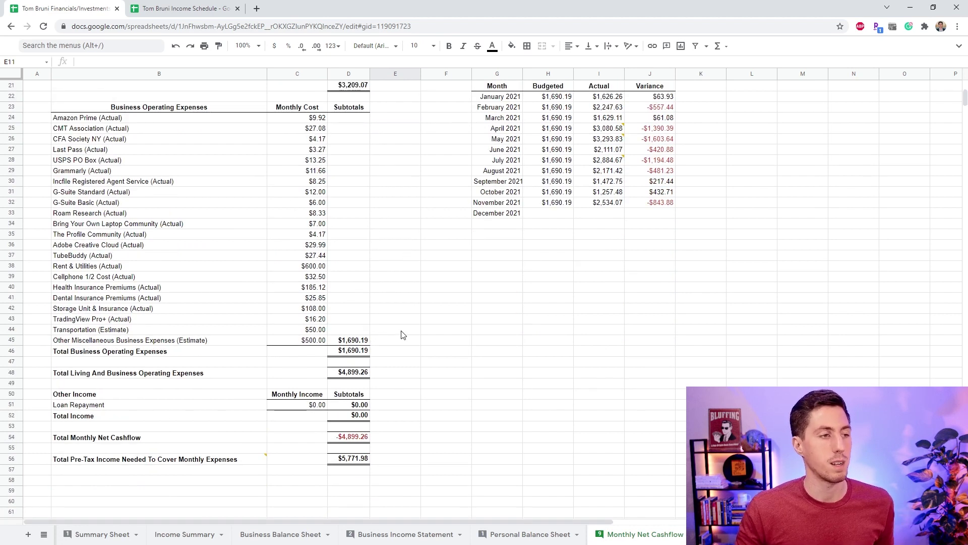
{"action": "scroll", "coordinate": [399, 315], "scroll_direction": "down", "scroll_amount": 1}
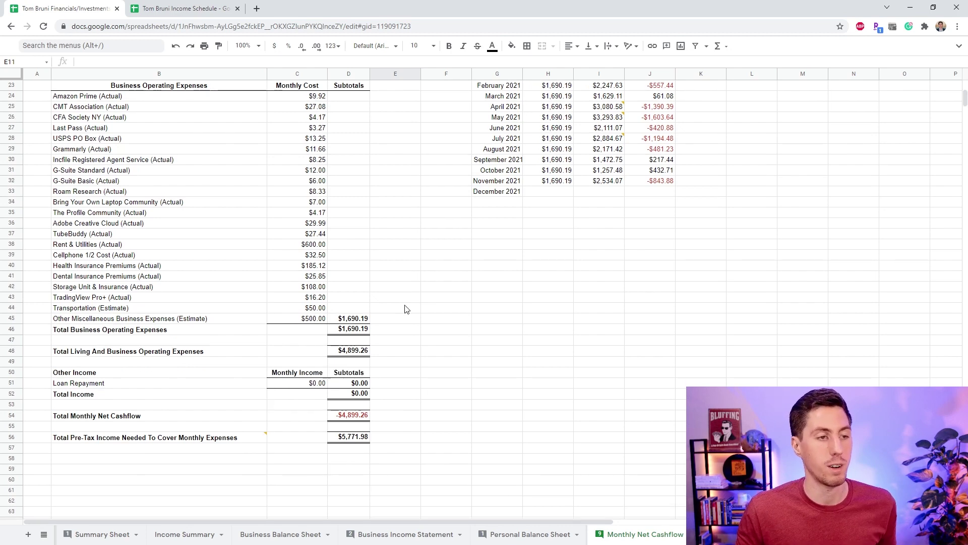
{"action": "scroll", "coordinate": [405, 309], "scroll_direction": "down", "scroll_amount": 2}
{"action": "scroll", "coordinate": [405, 308], "scroll_direction": "down", "scroll_amount": 1}
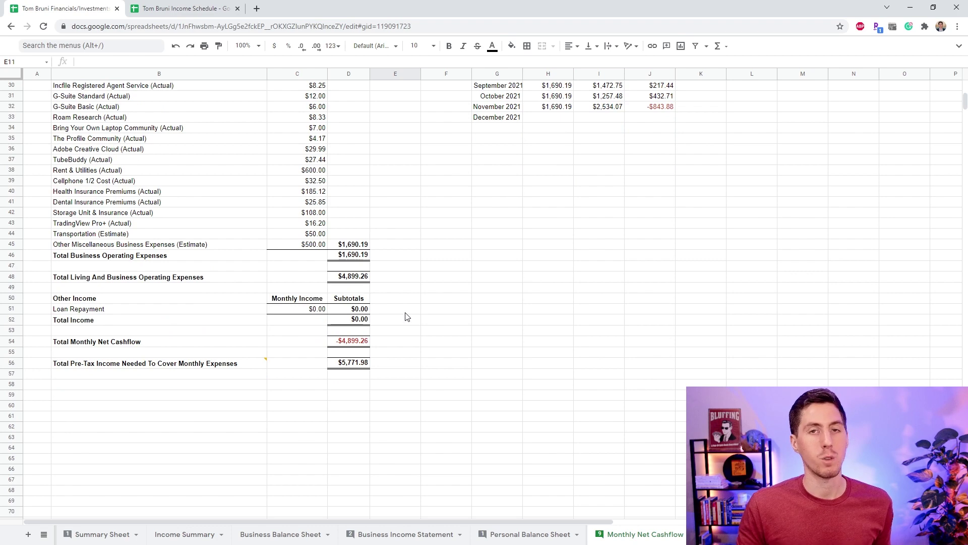
{"action": "scroll", "coordinate": [405, 316], "scroll_direction": "up", "scroll_amount": 2}
{"action": "scroll", "coordinate": [405, 317], "scroll_direction": "down", "scroll_amount": 2}
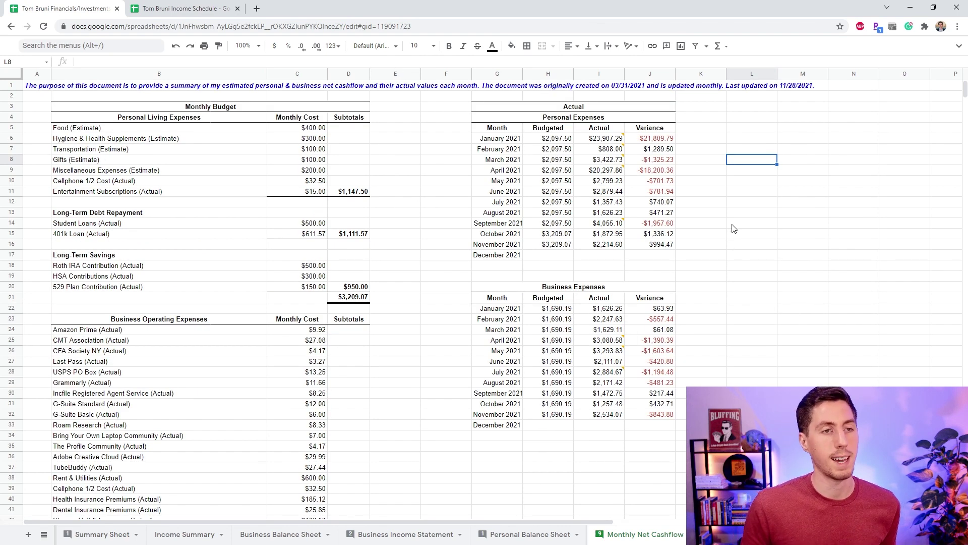
{"action": "key", "text": "Up"}
{"action": "key", "text": "Up"}
{"action": "key", "text": "Left"}
{"action": "key", "text": "Left"}
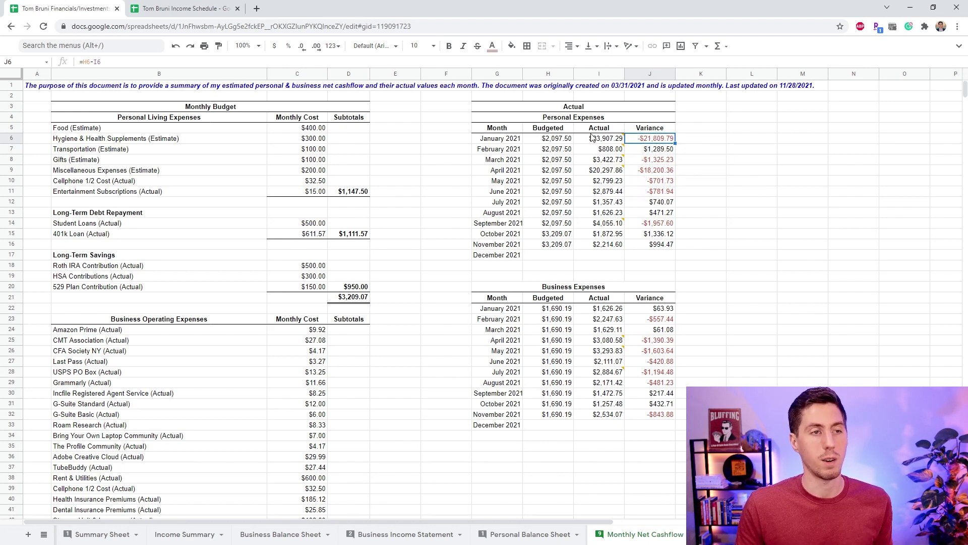
{"action": "left_click", "coordinate": [653, 173]}
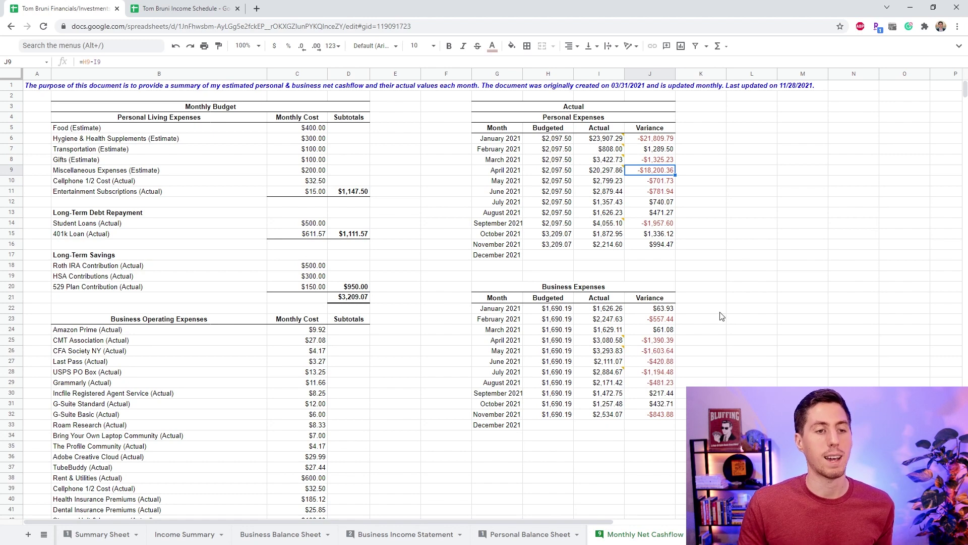
{"action": "scroll", "coordinate": [689, 336], "scroll_direction": "down", "scroll_amount": 3}
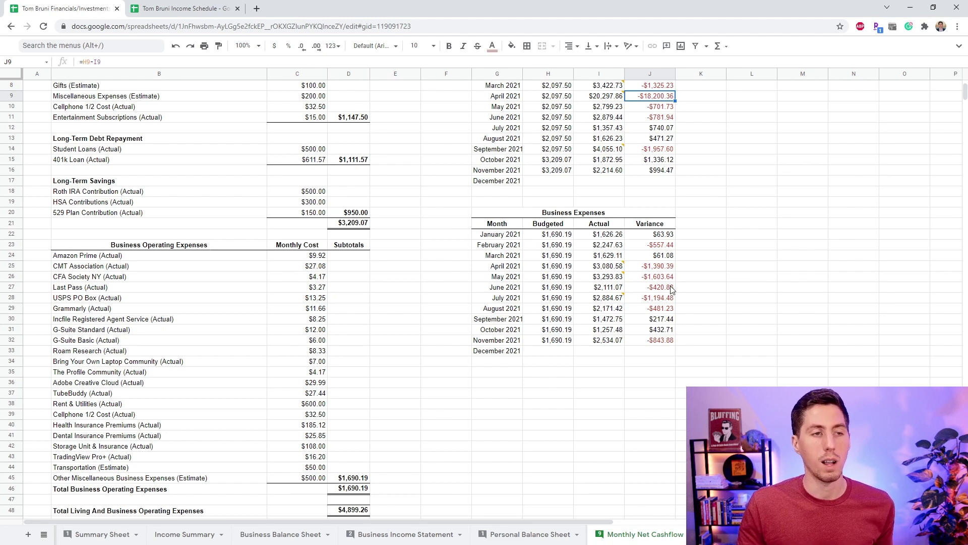
{"action": "scroll", "coordinate": [672, 327], "scroll_direction": "up", "scroll_amount": 3}
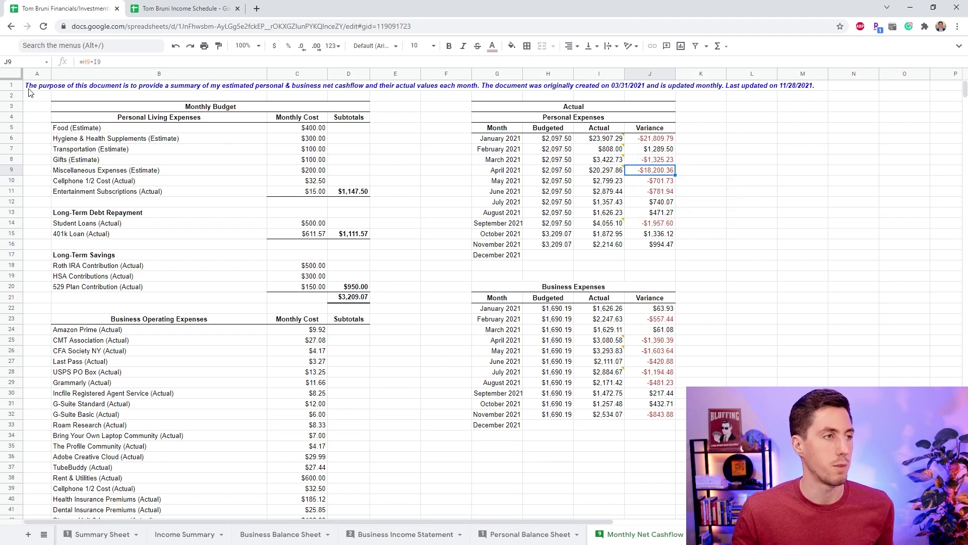
On the 401k Loan Schedule, inspect the loan date and first and last quarterly payment dates
{"action": "key", "text": "ctrl+Page_Down"}
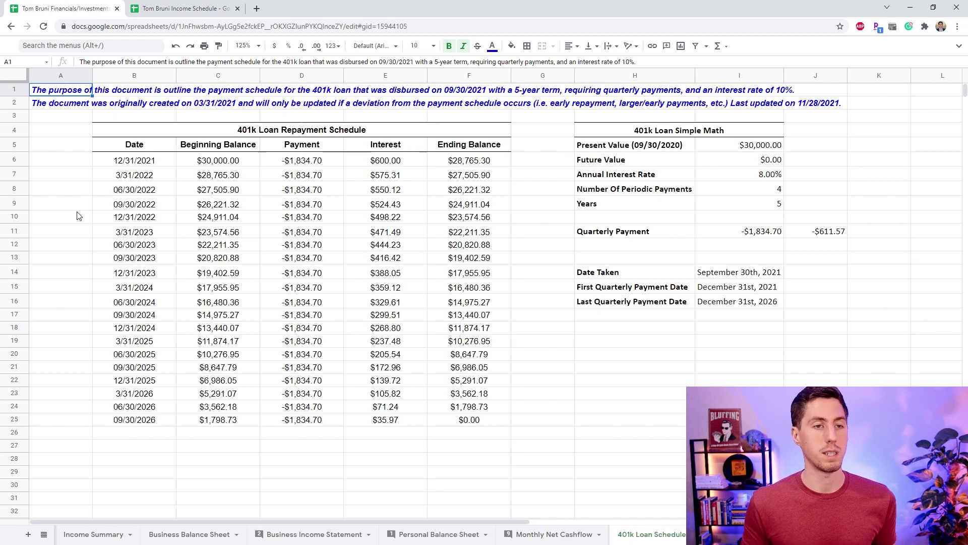
{"action": "left_click", "coordinate": [761, 278]}
{"action": "left_click", "coordinate": [770, 289]}
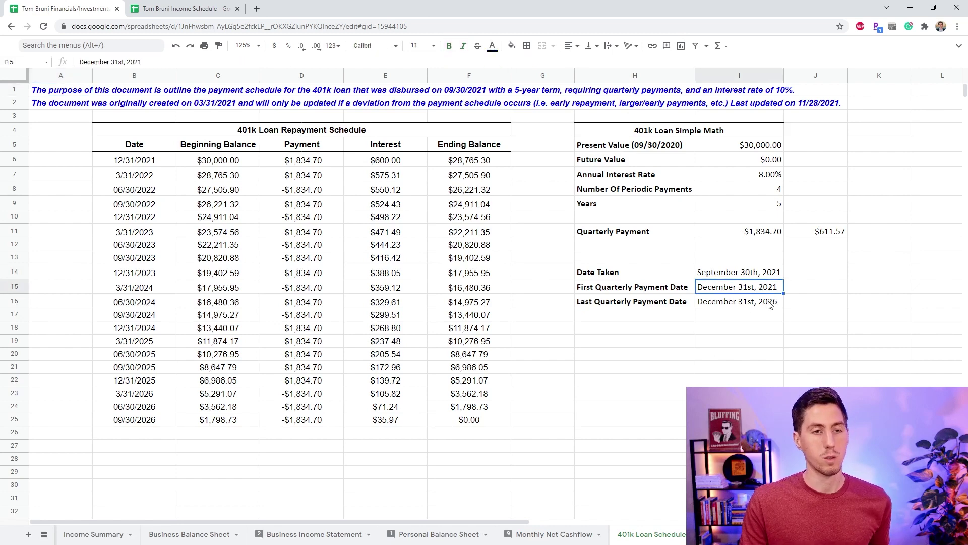
{"action": "left_click", "coordinate": [773, 306]}
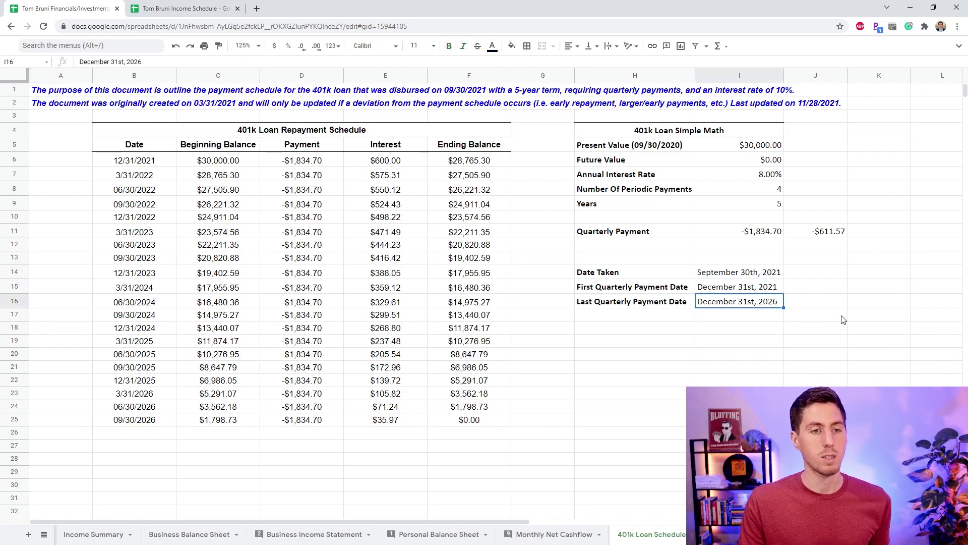
Inspect the quarterly payment calculation and its divide-by-three split, then open Student Loan Schedule
{"action": "left_click", "coordinate": [798, 176]}
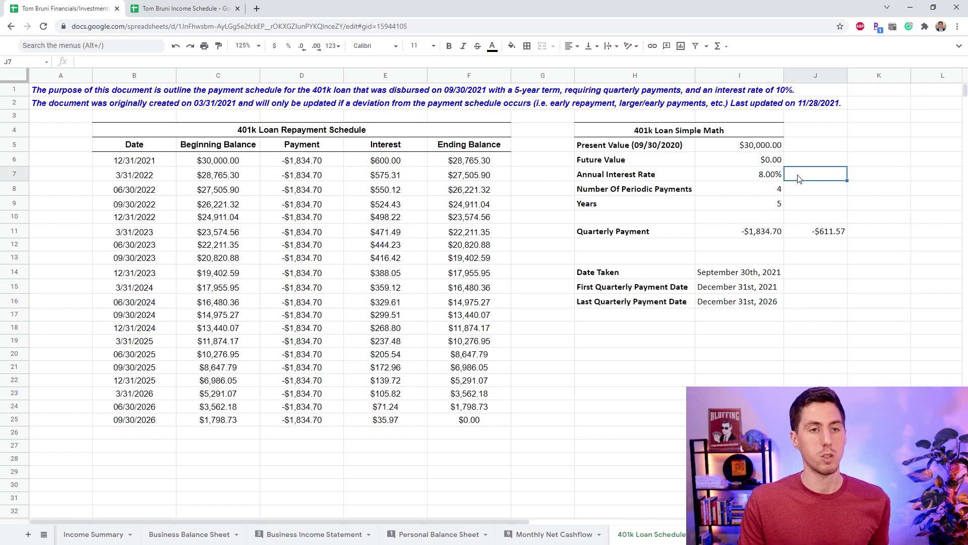
{"action": "left_click", "coordinate": [780, 234]}
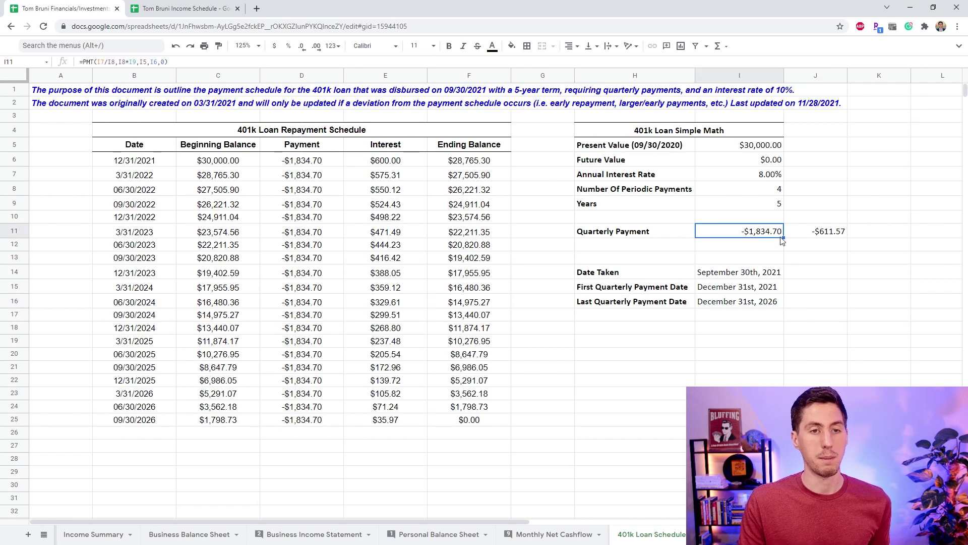
{"action": "key", "text": "Right"}
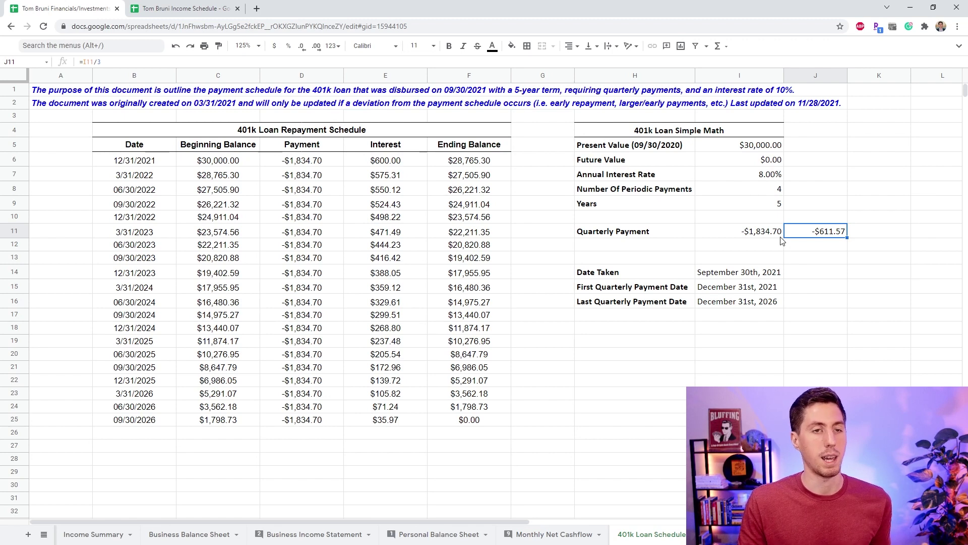
{"action": "left_click", "coordinate": [779, 407]}
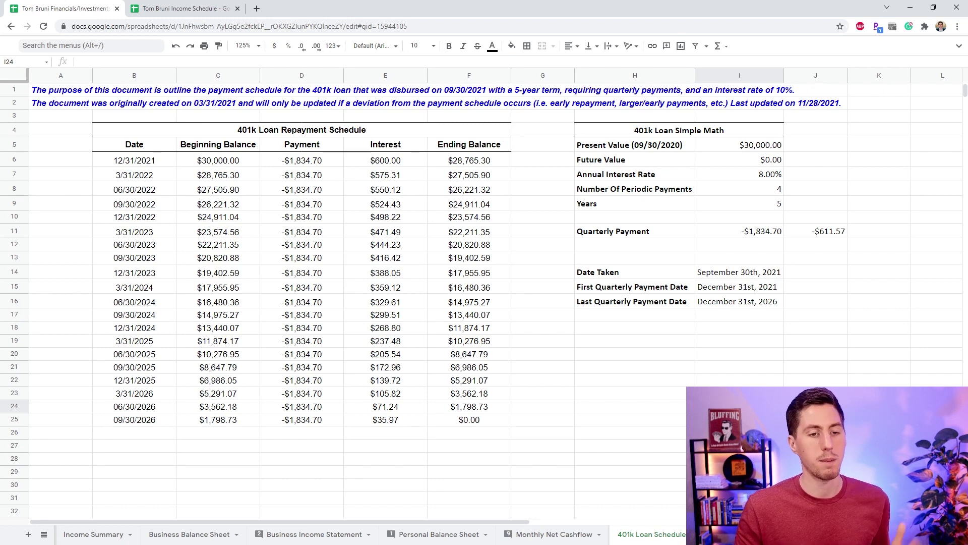
{"action": "key", "text": "ctrl+shift+Page_Down"}
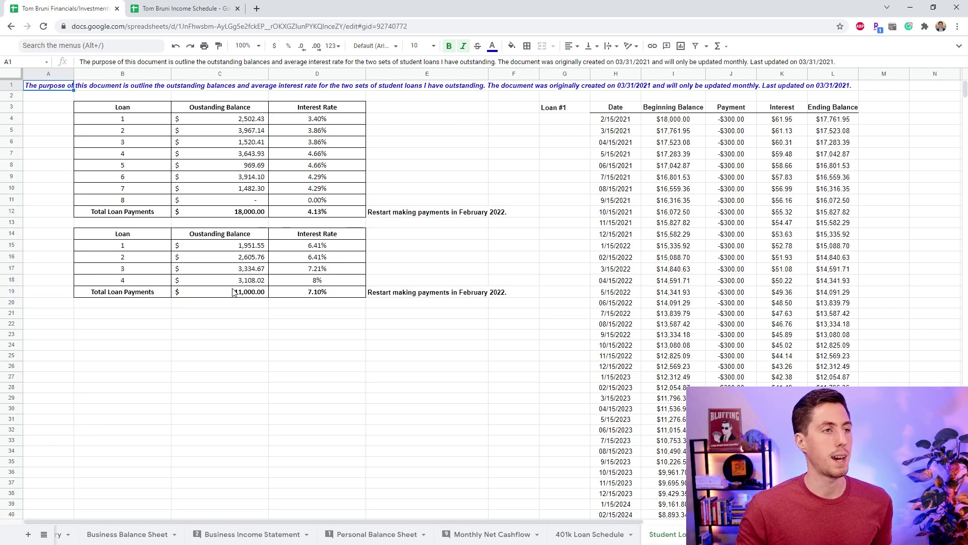
Inspect both loan groups' total balance and weighted average rate formulas, then return to the top
{"action": "left_click", "coordinate": [237, 215]}
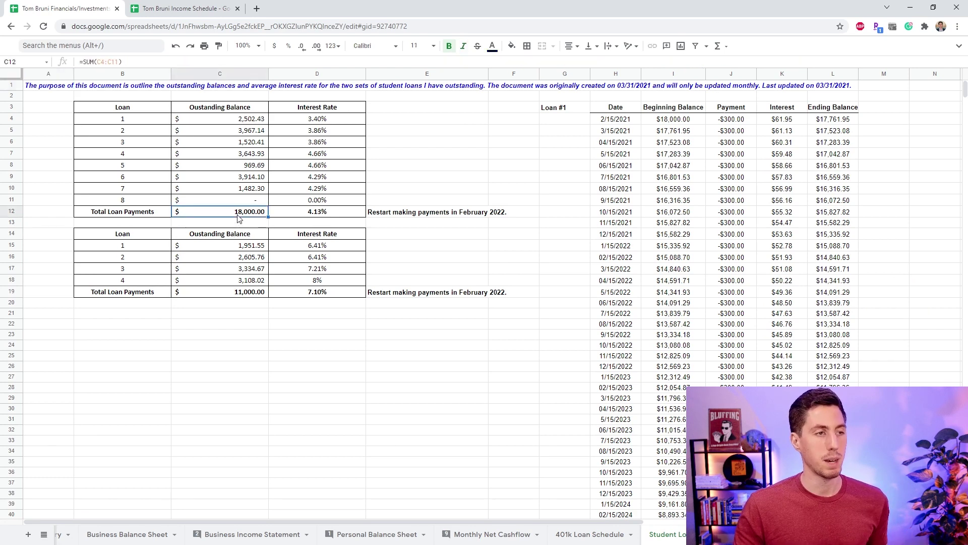
{"action": "left_click", "coordinate": [224, 289]}
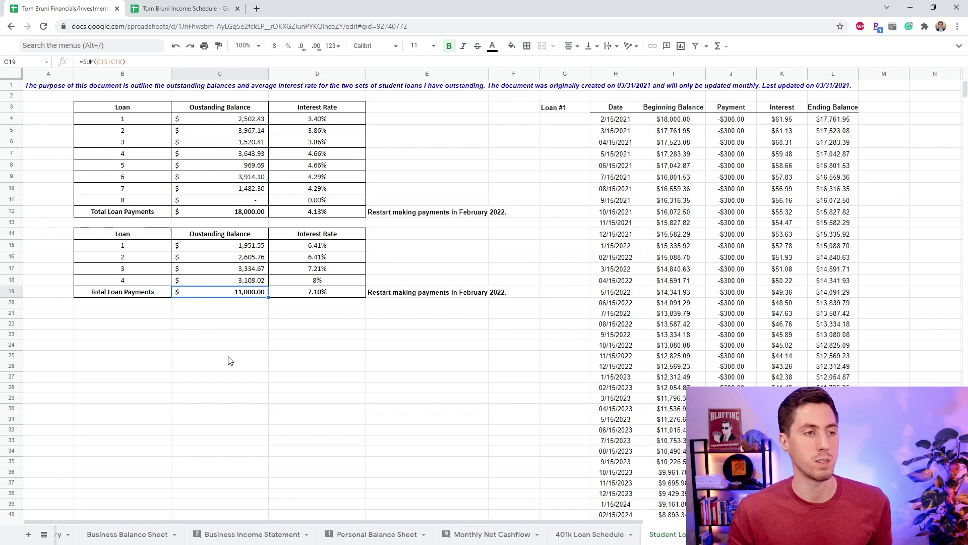
{"action": "left_click", "coordinate": [345, 215]}
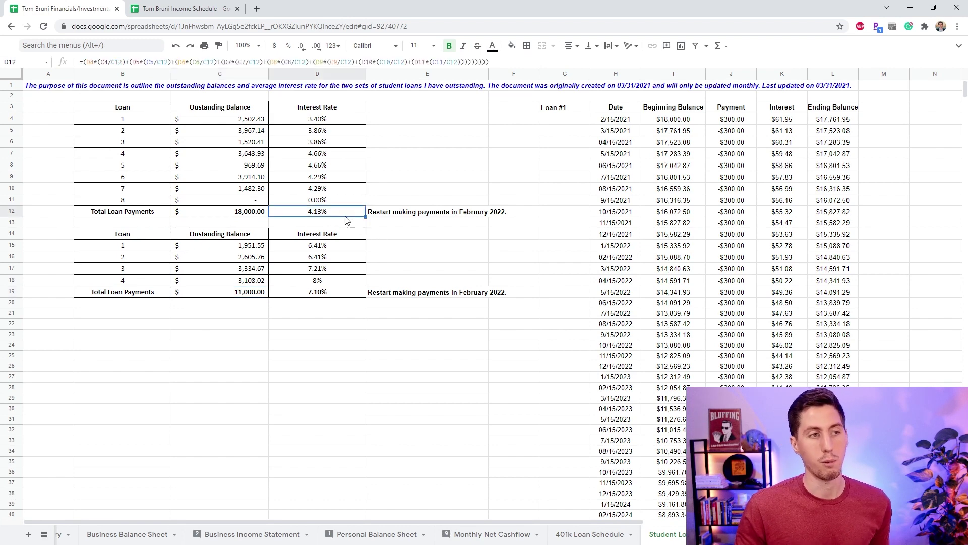
{"action": "left_click", "coordinate": [346, 293]}
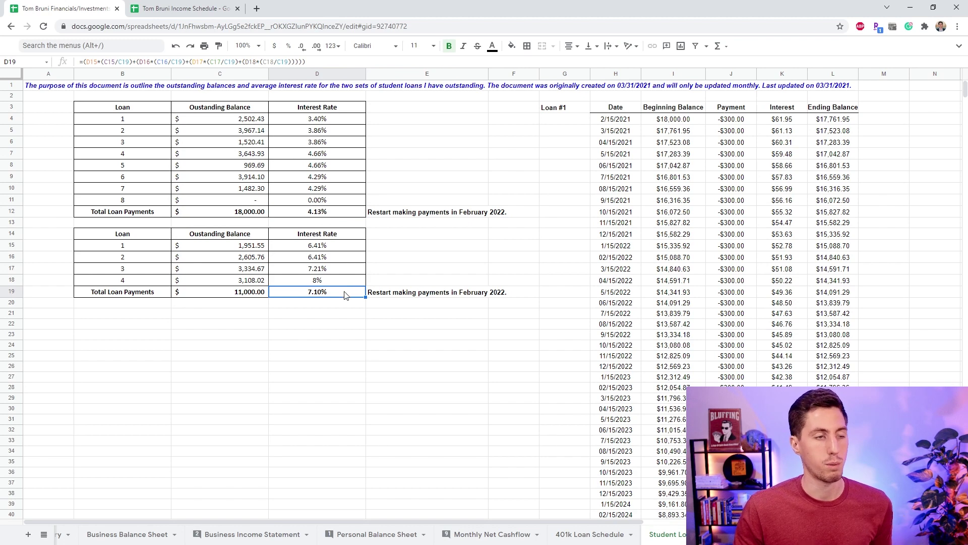
{"action": "left_click", "coordinate": [563, 142]}
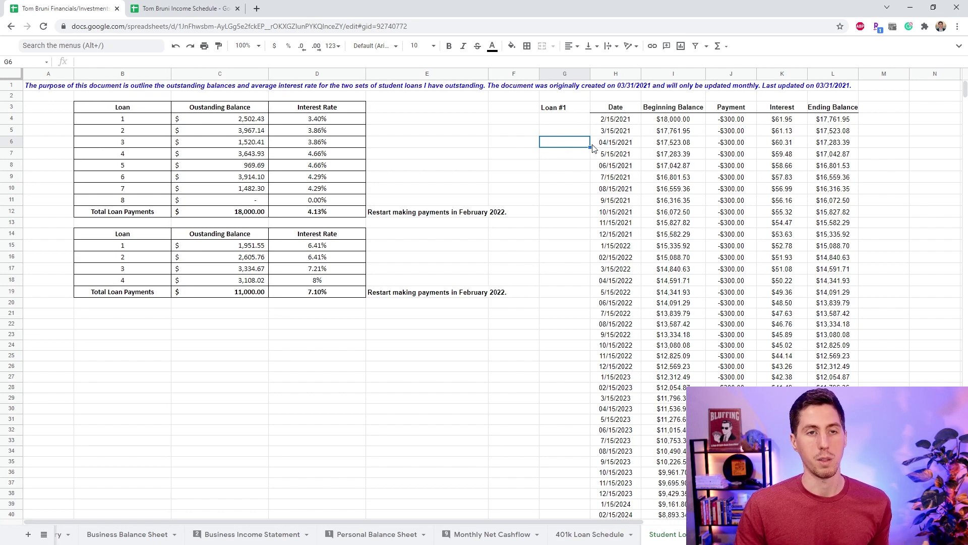
{"action": "key", "text": "ctrl+Home"}
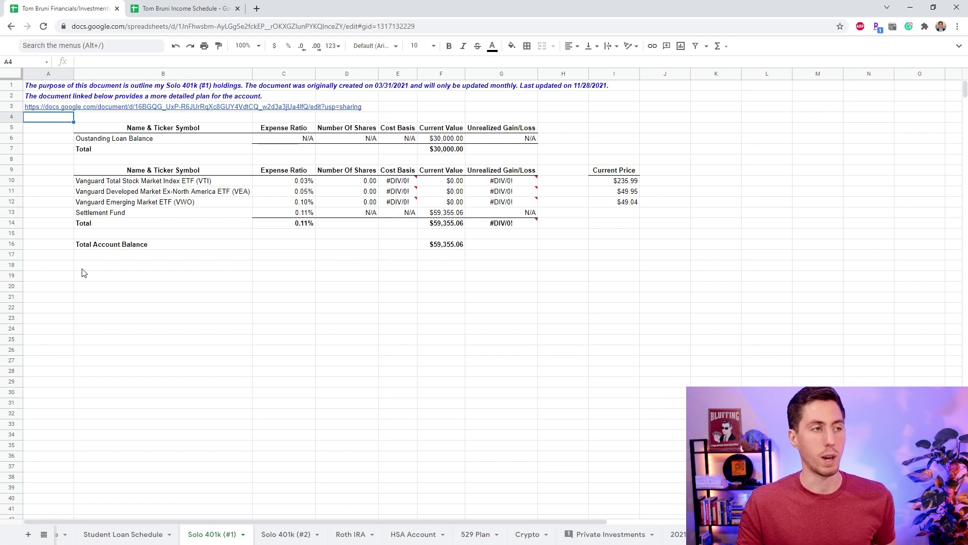
Follow the row 3 hyperlink to the Solo 401k (#1) plan document
{"action": "left_click", "coordinate": [62, 124]}
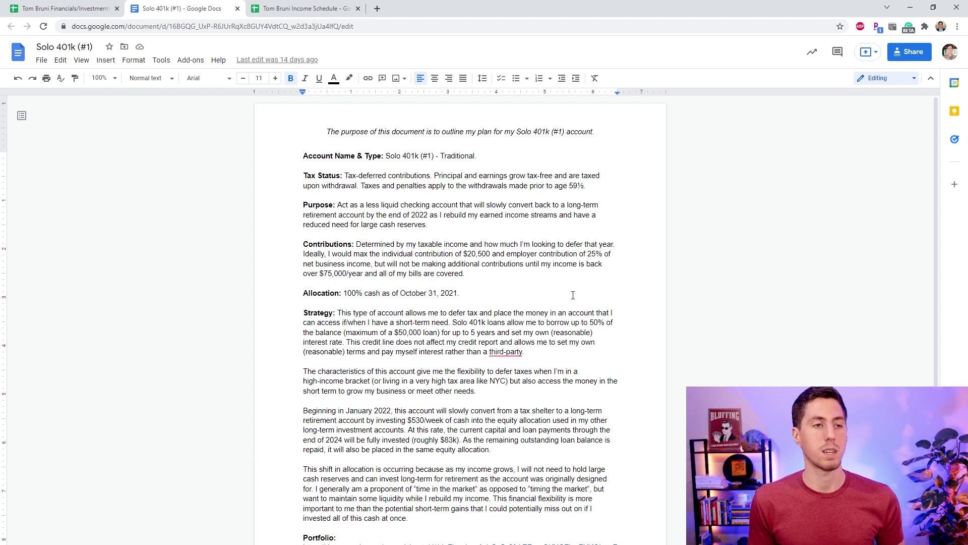
Highlight the January 2022 conversion plan paragraph, then close the Solo 401k plan document
{"action": "left_click_drag", "start_coordinate": [493, 450], "coordinate": [275, 409]}
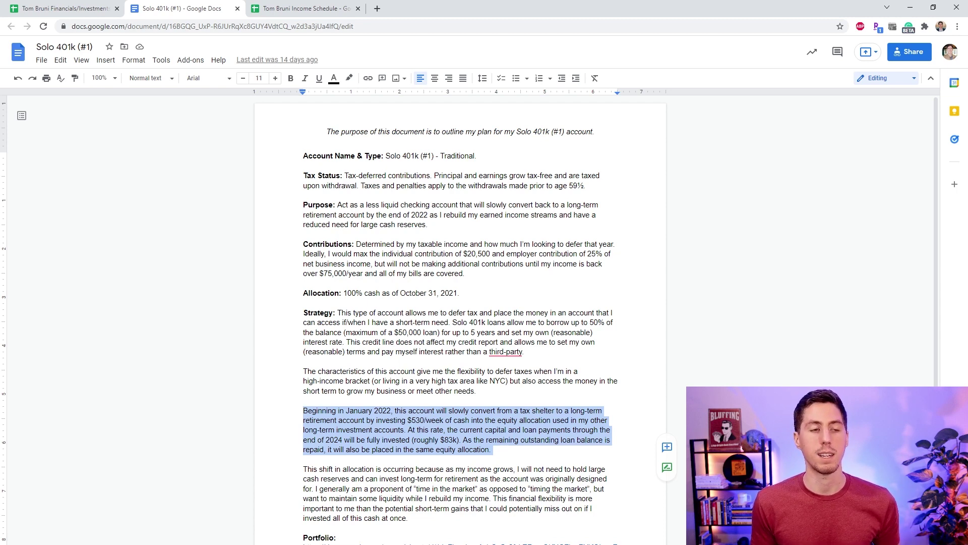
{"action": "key", "text": "ctrl+w"}
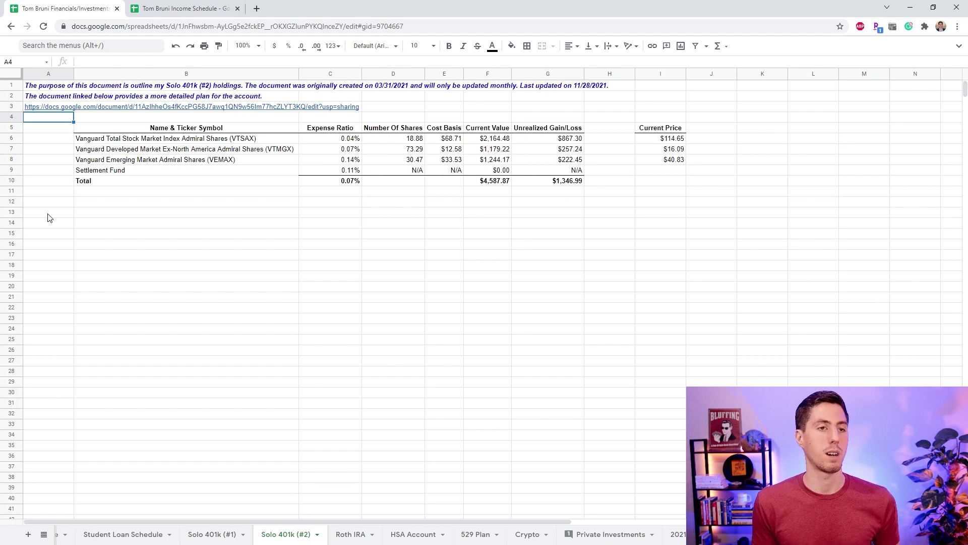
Check the Solo 401k (#2) total value formula, then go to the Roth IRA sheet
{"action": "left_click", "coordinate": [488, 180]}
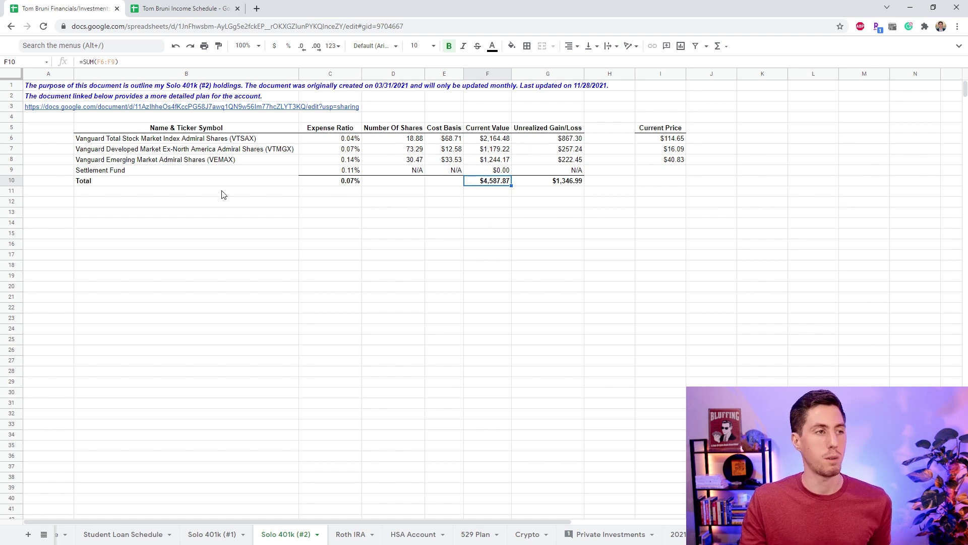
{"action": "left_click", "coordinate": [214, 205]}
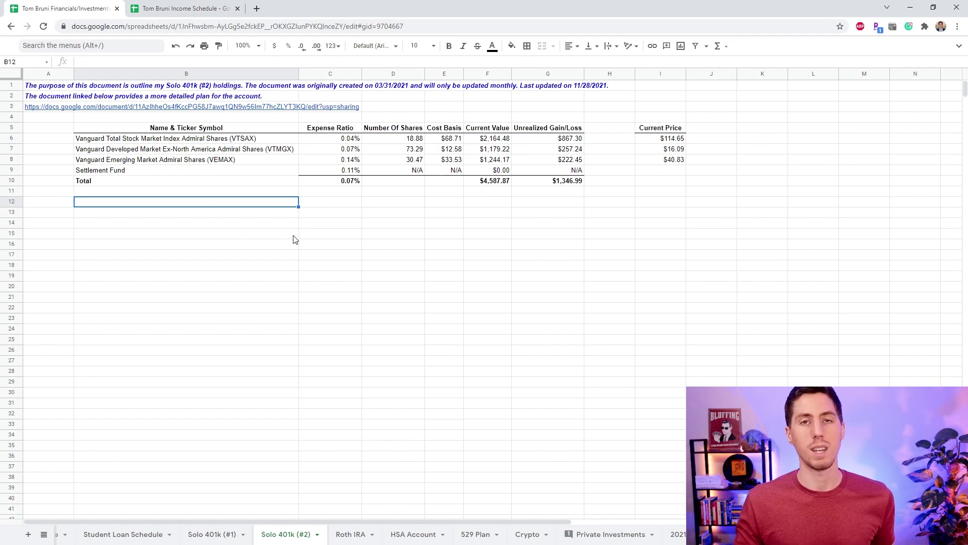
{"action": "key", "text": "ctrl+Page_Down"}
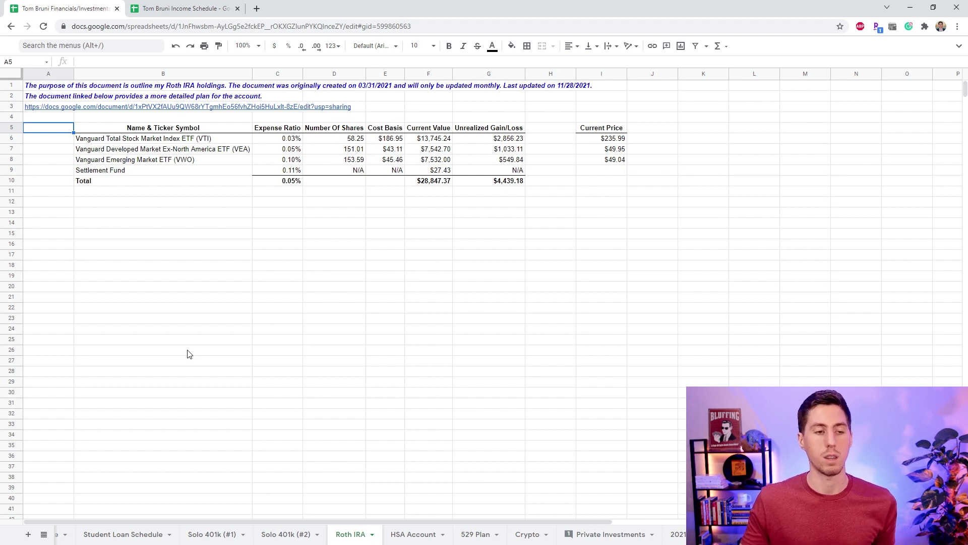
Switch to the HSA Account sheet with three Fidelity funds plus cash
{"action": "key", "text": "ctrl+Page_Down"}
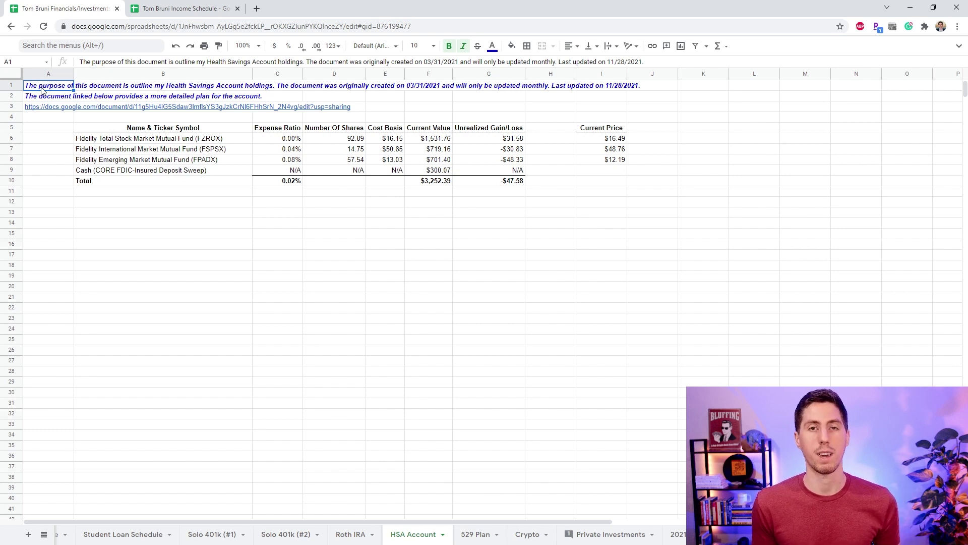
Switch to the 529 Plan sheet showing the Aggressive Growth fund
{"action": "key", "text": "ctrl+shift+Page_Down"}
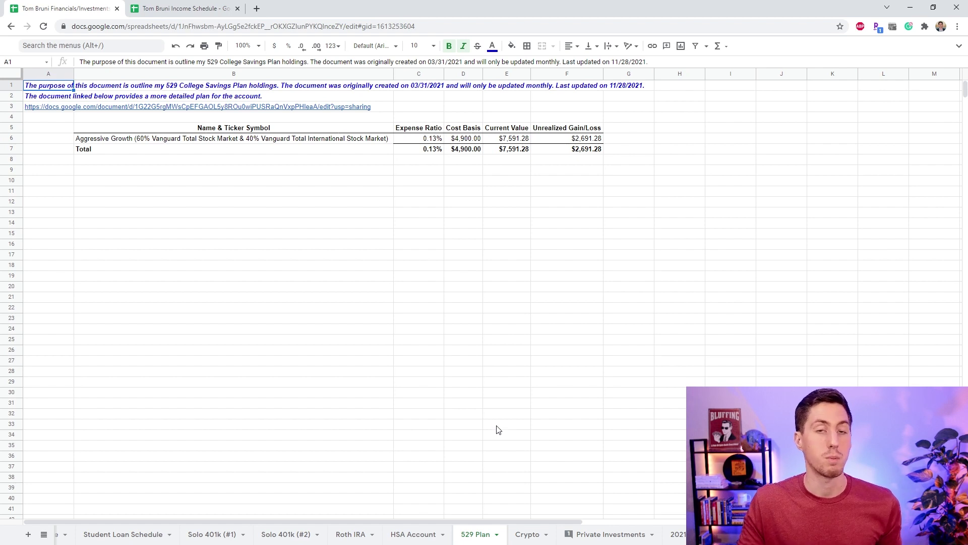
Open the Crypto sheet with the Bitcoin, Ethereum and Litecoin holdings
{"action": "left_click", "coordinate": [526, 535]}
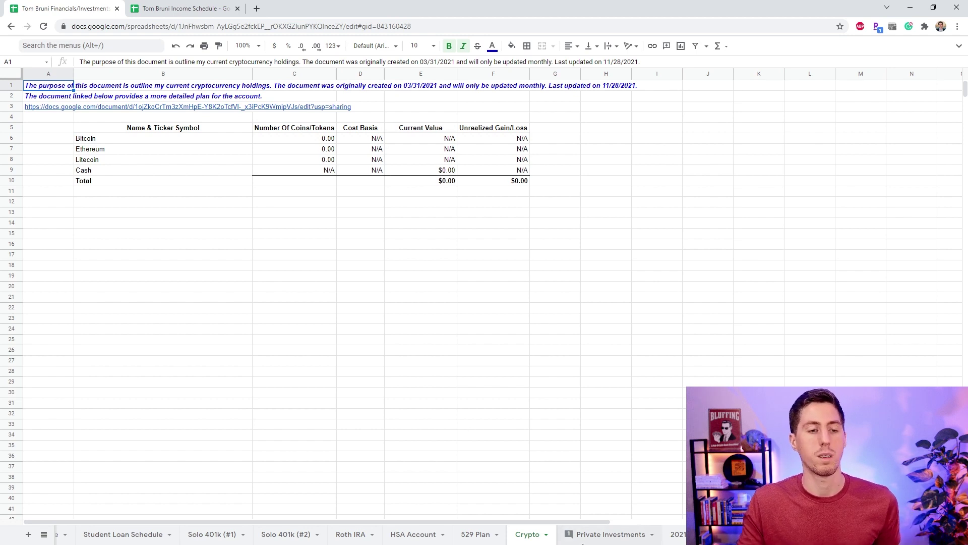
Open the Private Investments sheet listing the Republic and Rally Rd. portfolios
{"action": "left_click", "coordinate": [598, 534]}
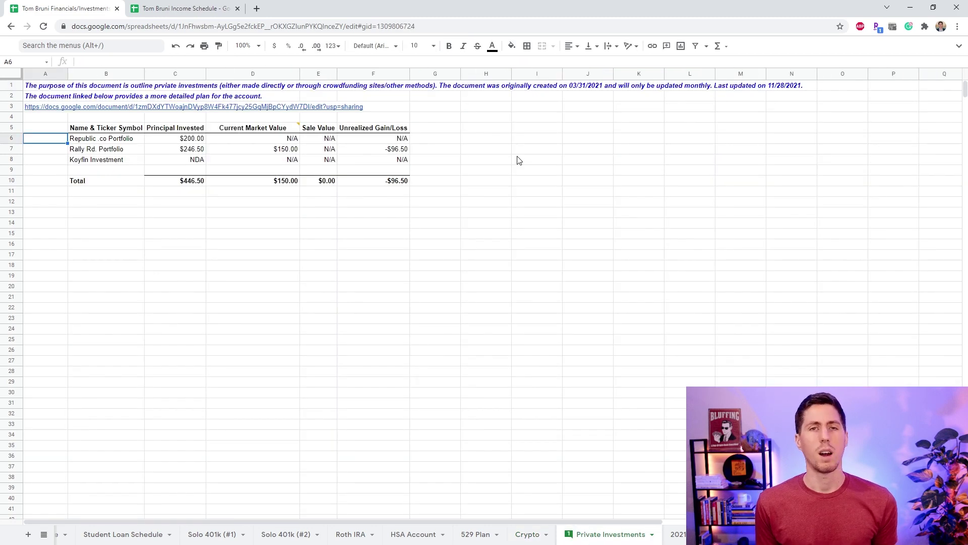